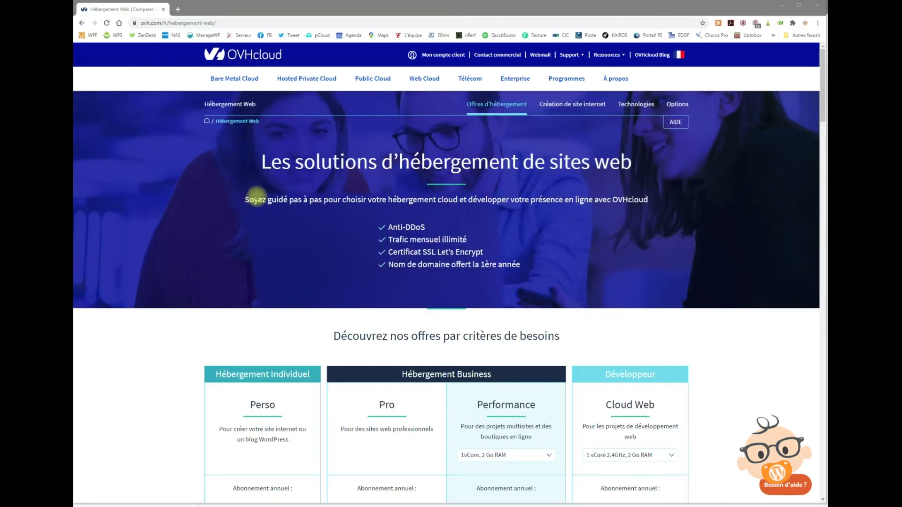
Review the web hosting offers and order the individual Perso plan with 100 Go of storage
{"action": "scroll", "coordinate": [263, 172], "scroll_direction": "down", "scroll_amount": 5}
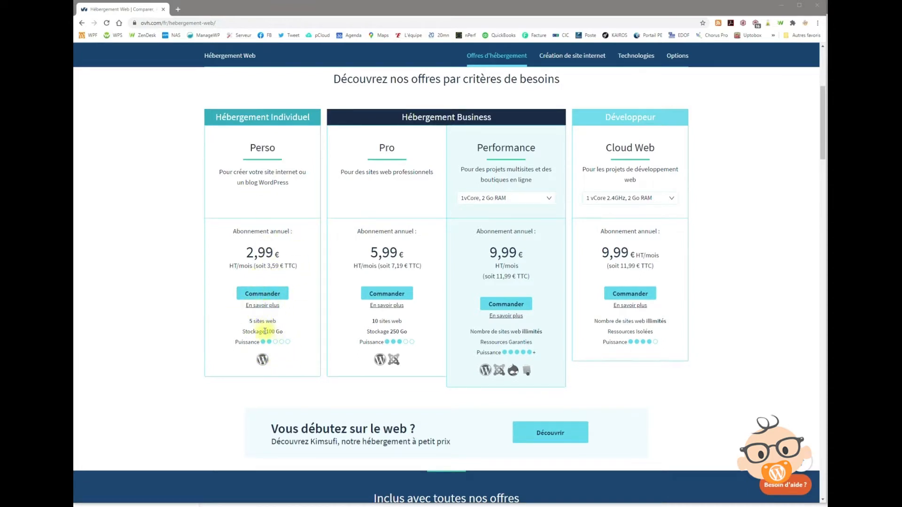
{"action": "left_click_drag", "start_coordinate": [265, 332], "coordinate": [288, 330]}
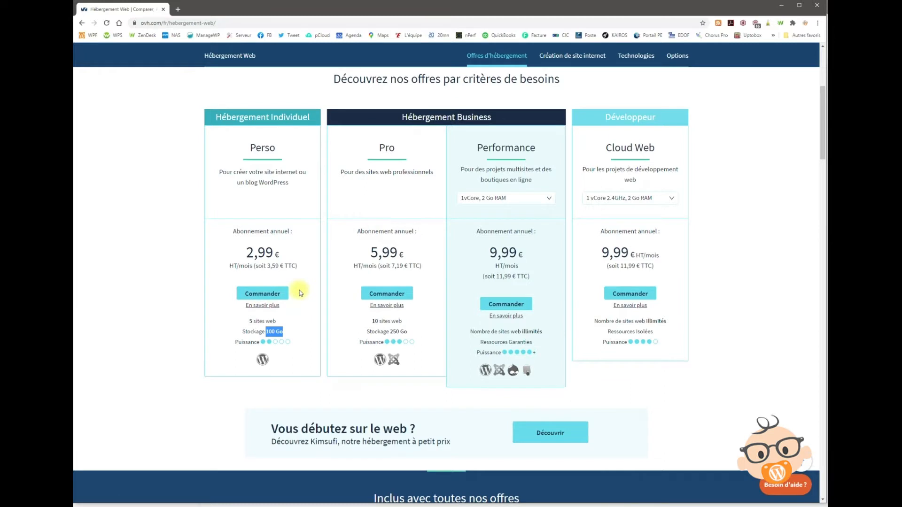
{"action": "left_click", "coordinate": [265, 293]}
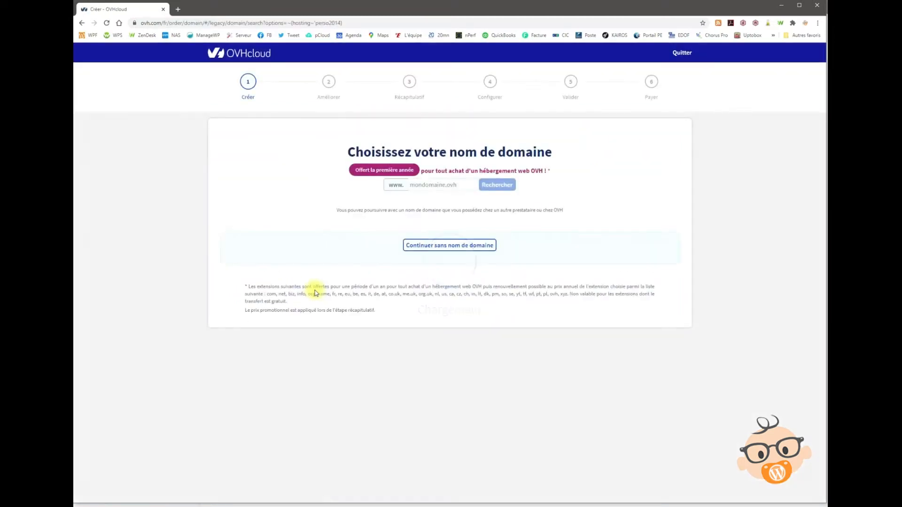
Search for the domain mondommaine99999.com, add the .com to the selection and continue the order
{"action": "left_click", "coordinate": [420, 185]}
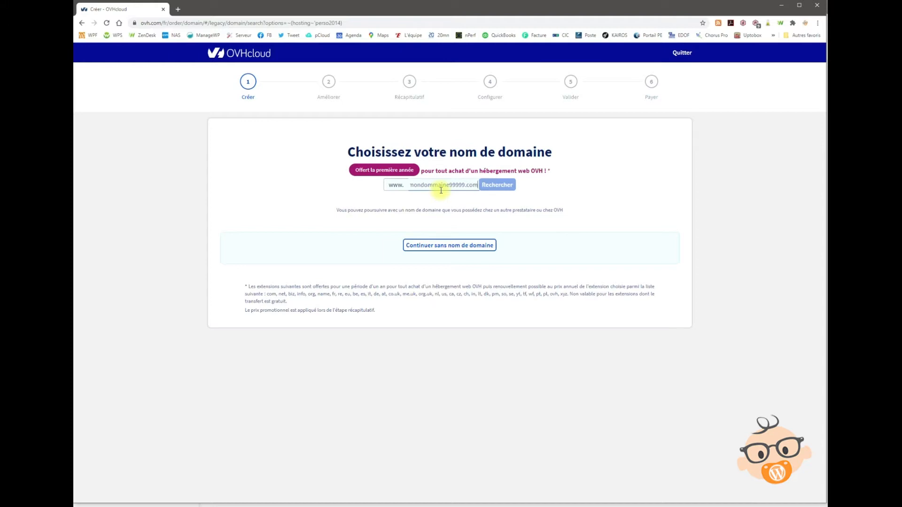
{"action": "left_click", "coordinate": [497, 184]}
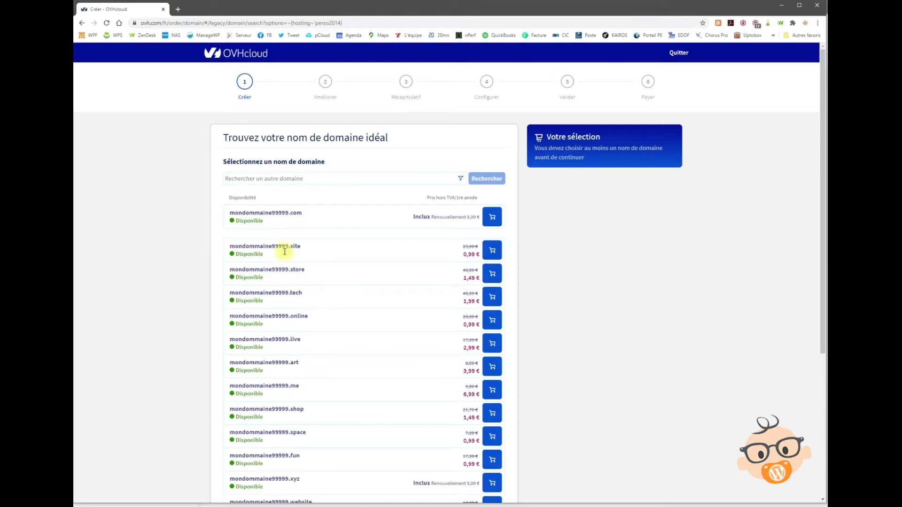
{"action": "left_click_drag", "start_coordinate": [289, 246], "coordinate": [294, 270]}
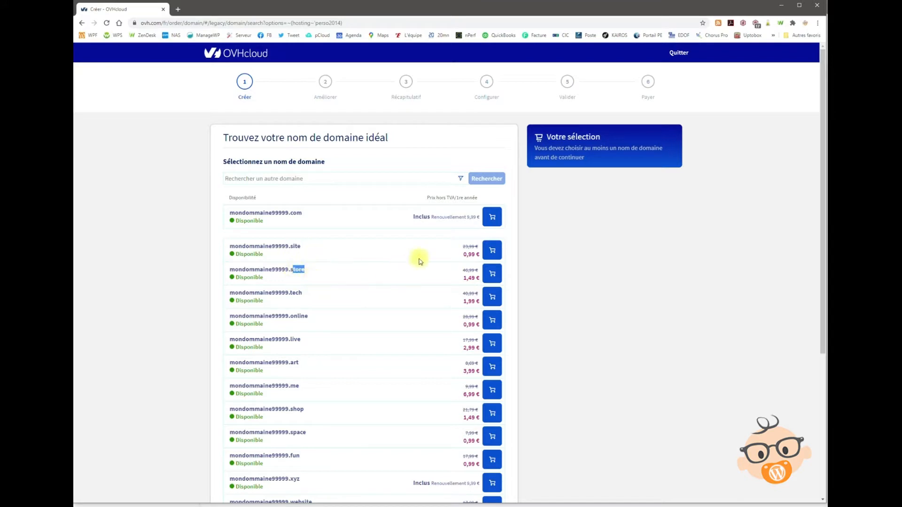
{"action": "left_click", "coordinate": [491, 217]}
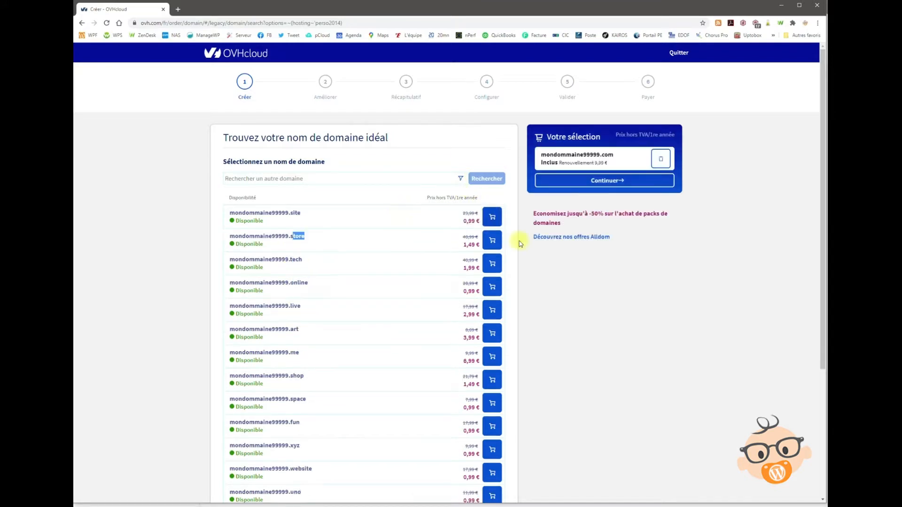
{"action": "left_click", "coordinate": [605, 181]}
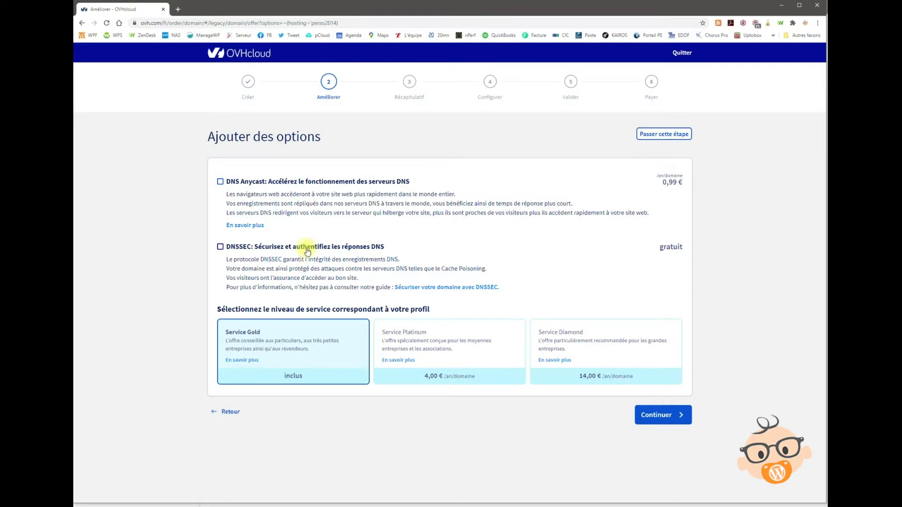
Enable the free DNSSEC option with Service Gold, reloading the page if needed, and continue to the hosting configuration
{"action": "left_click", "coordinate": [266, 246]}
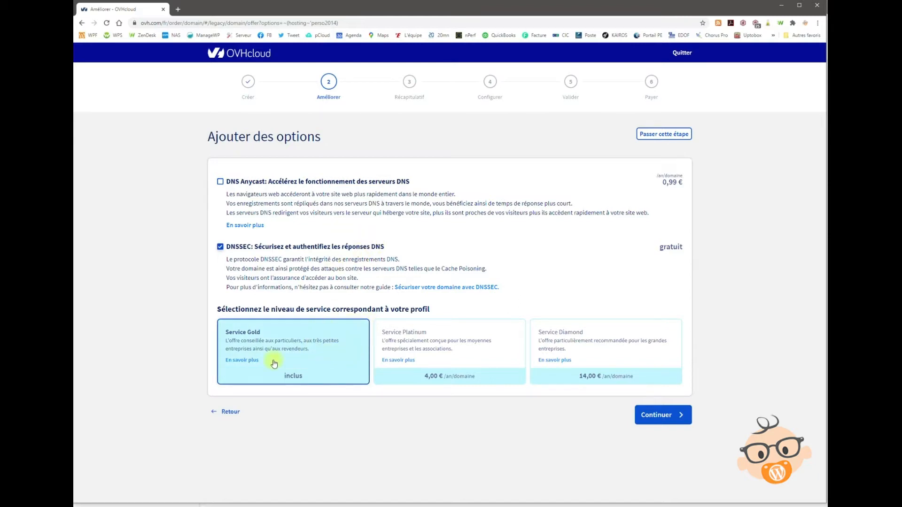
{"action": "left_click", "coordinate": [670, 414]}
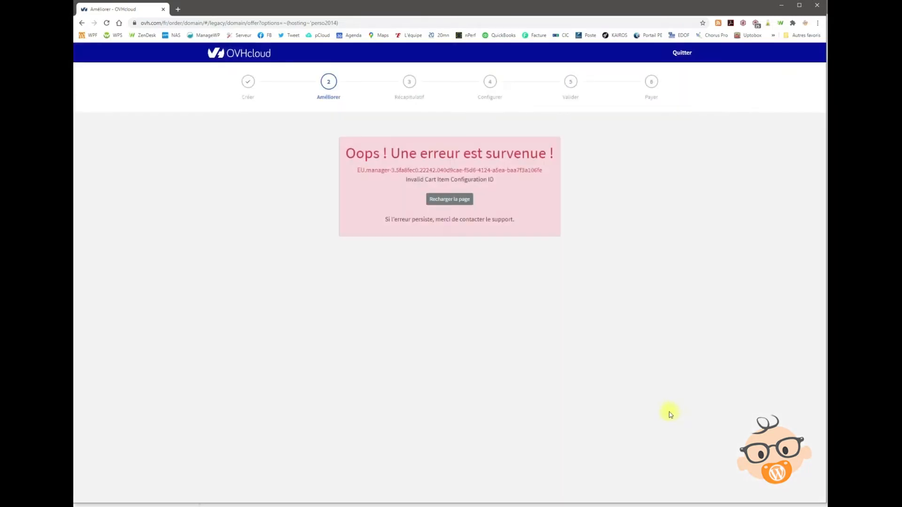
{"action": "left_click", "coordinate": [449, 199]}
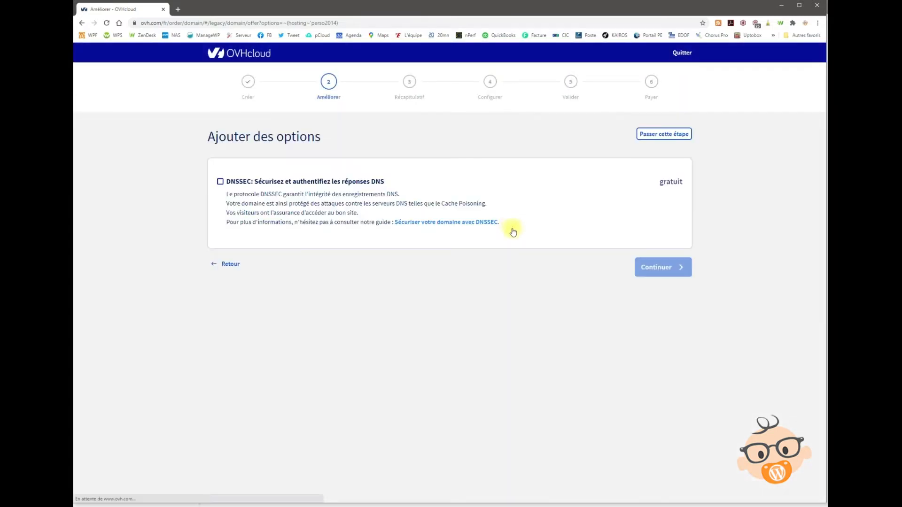
{"action": "left_click", "coordinate": [220, 247]}
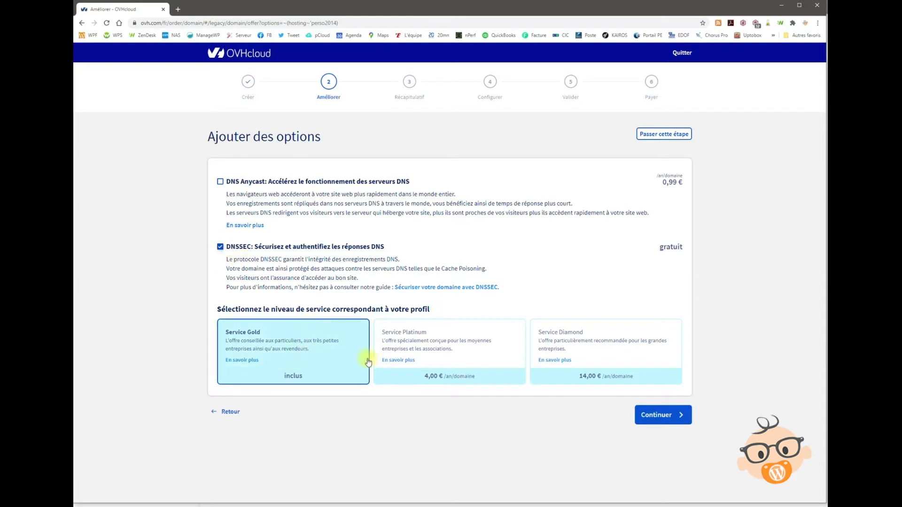
{"action": "left_click", "coordinate": [658, 413]}
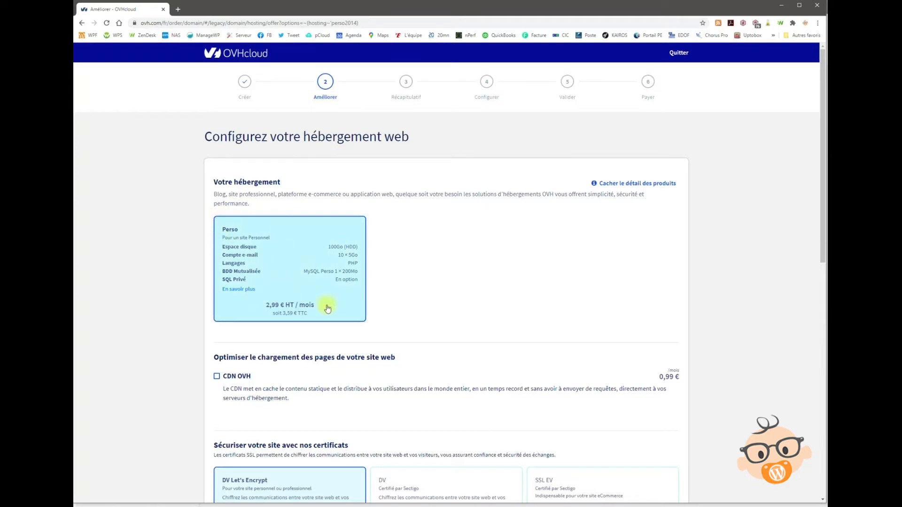
Review the hosting options, dismiss the browser's extension warning and choose WordPress as the preinstalled content management module
{"action": "scroll", "coordinate": [454, 307], "scroll_direction": "down", "scroll_amount": 2}
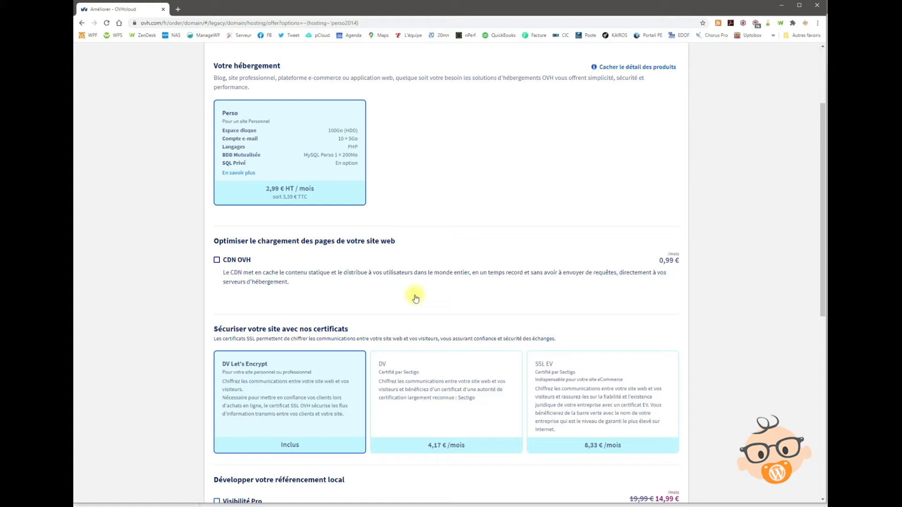
{"action": "scroll", "coordinate": [402, 298], "scroll_direction": "down", "scroll_amount": 2}
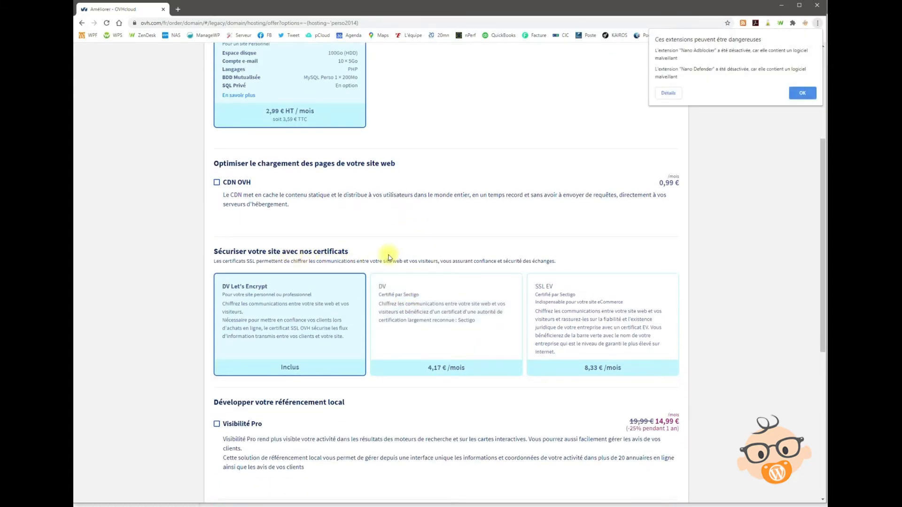
{"action": "left_click", "coordinate": [801, 92]}
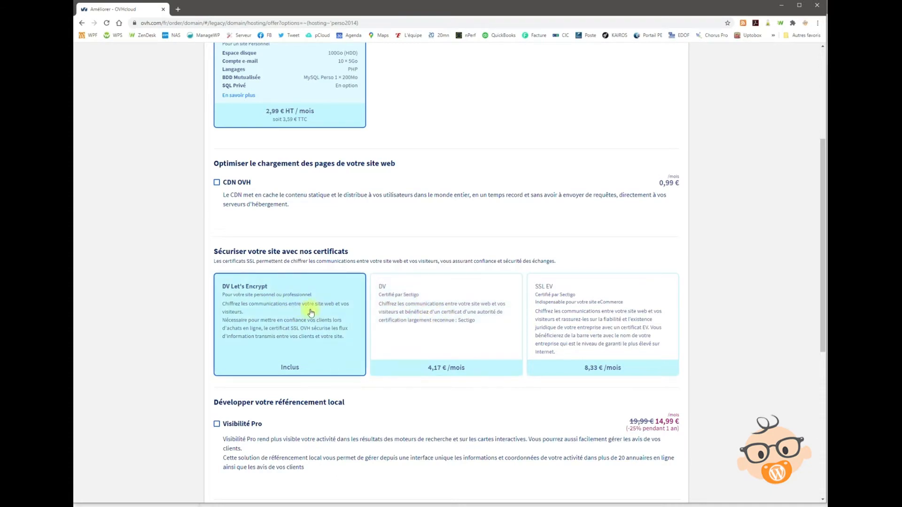
{"action": "scroll", "coordinate": [390, 356], "scroll_direction": "down", "scroll_amount": 2}
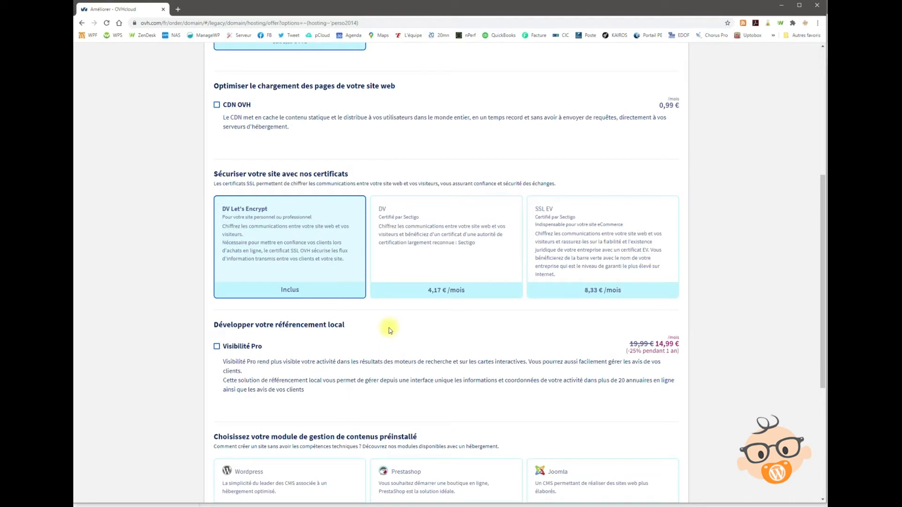
{"action": "scroll", "coordinate": [270, 347], "scroll_direction": "down", "scroll_amount": 2}
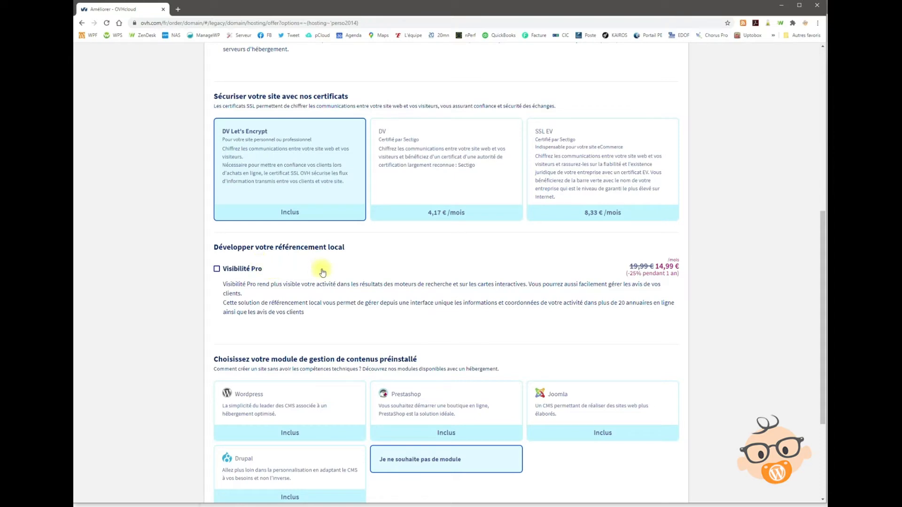
{"action": "scroll", "coordinate": [315, 263], "scroll_direction": "down", "scroll_amount": 3}
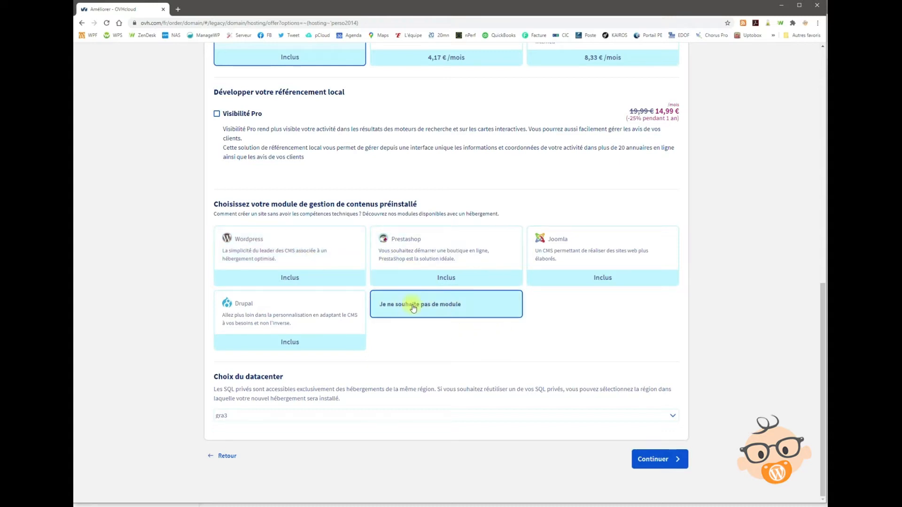
{"action": "left_click", "coordinate": [295, 254]}
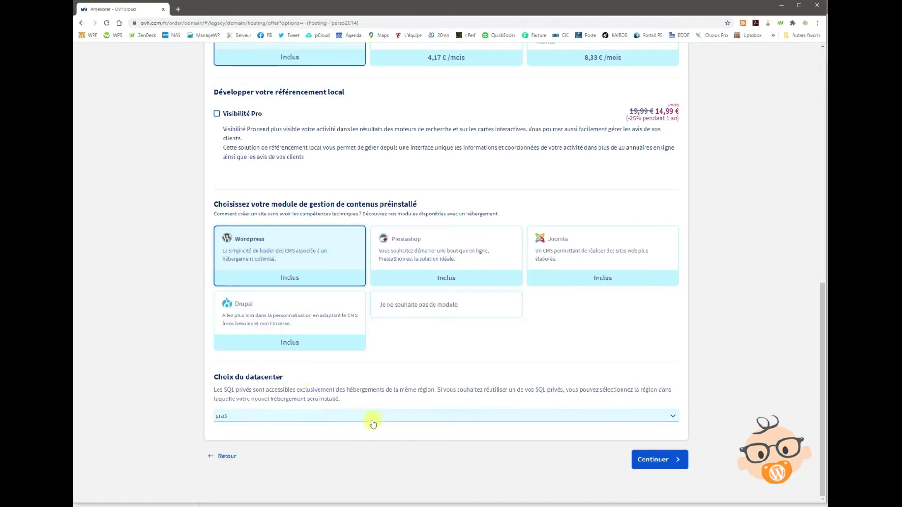
Choose gra1 as the datacenter and continue to the order summary
{"action": "left_click", "coordinate": [408, 416]}
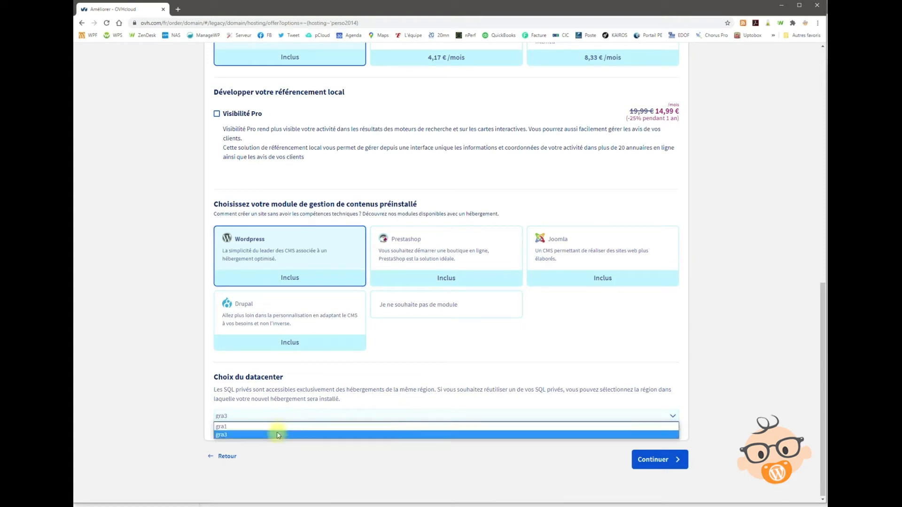
{"action": "left_click", "coordinate": [277, 428]}
{"action": "left_click", "coordinate": [659, 460]}
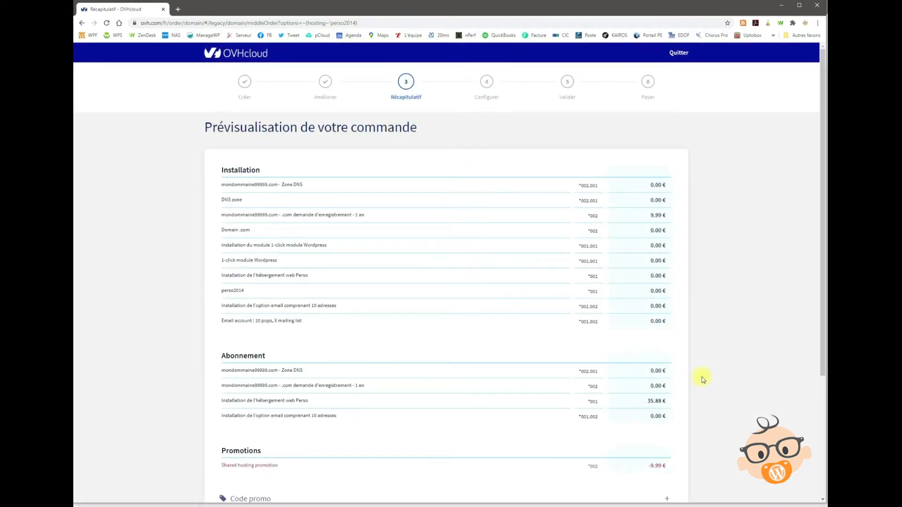
Check the order preview's total including tax and the domain registration price, and continue the order
{"action": "scroll", "coordinate": [560, 336], "scroll_direction": "down", "scroll_amount": 3}
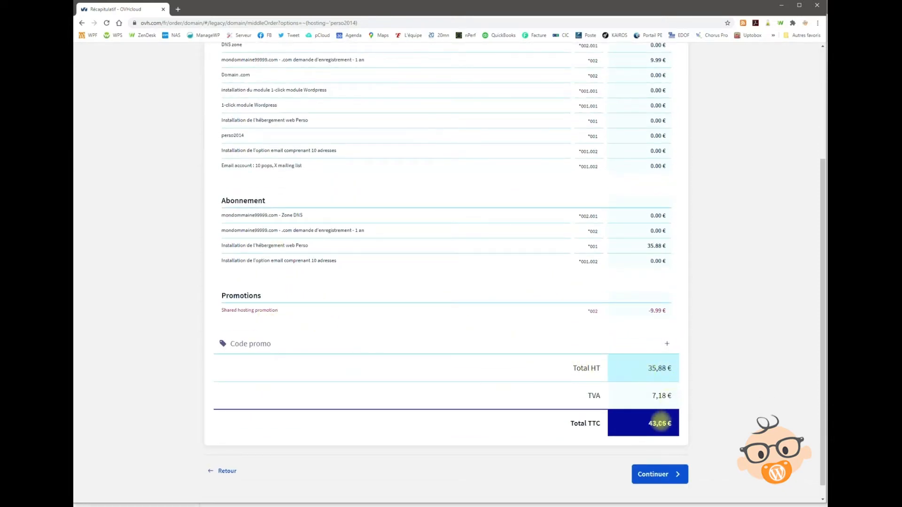
{"action": "triple_click", "coordinate": [650, 424]}
{"action": "scroll", "coordinate": [736, 421], "scroll_direction": "up", "scroll_amount": 3}
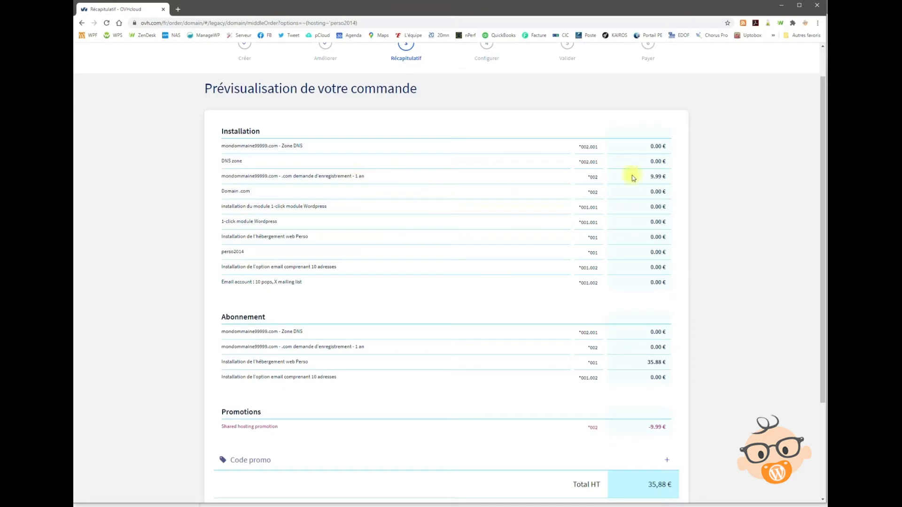
{"action": "triple_click", "coordinate": [658, 177]}
{"action": "scroll", "coordinate": [698, 282], "scroll_direction": "down", "scroll_amount": 3}
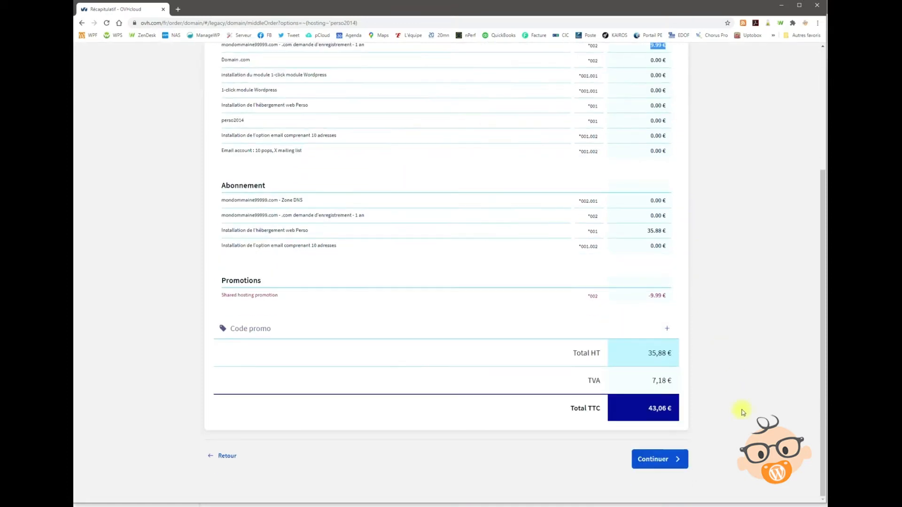
{"action": "left_click", "coordinate": [671, 460]}
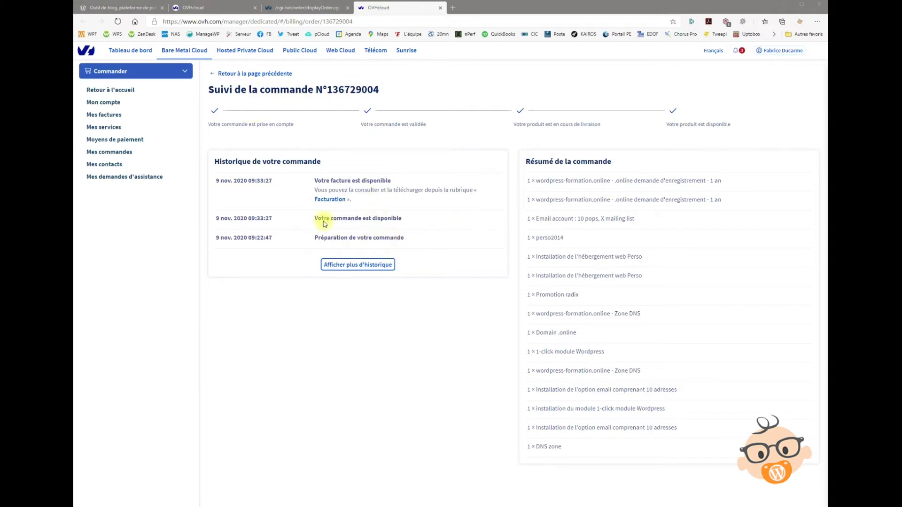
Refresh the order tracking page, switch to the mail client and examine the FTP credentials in the hosting installation email
{"action": "left_click", "coordinate": [118, 21]}
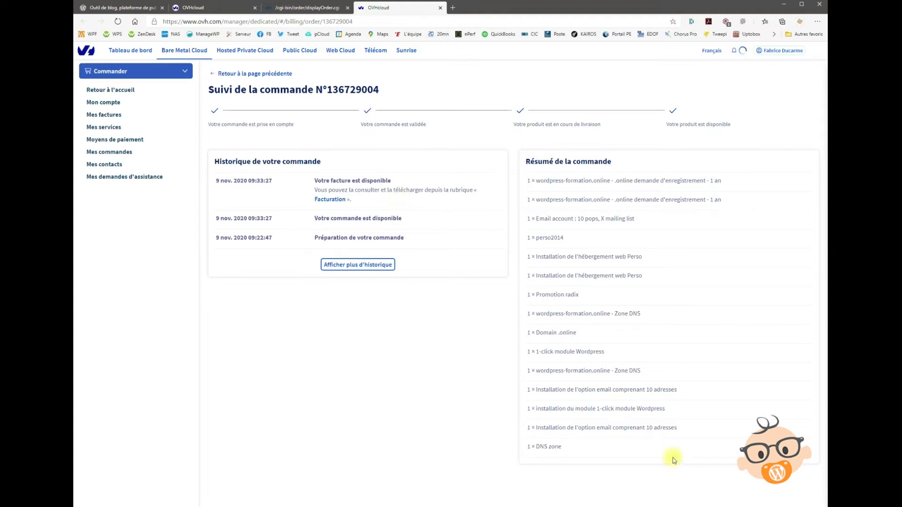
{"action": "key", "text": "alt+Tab"}
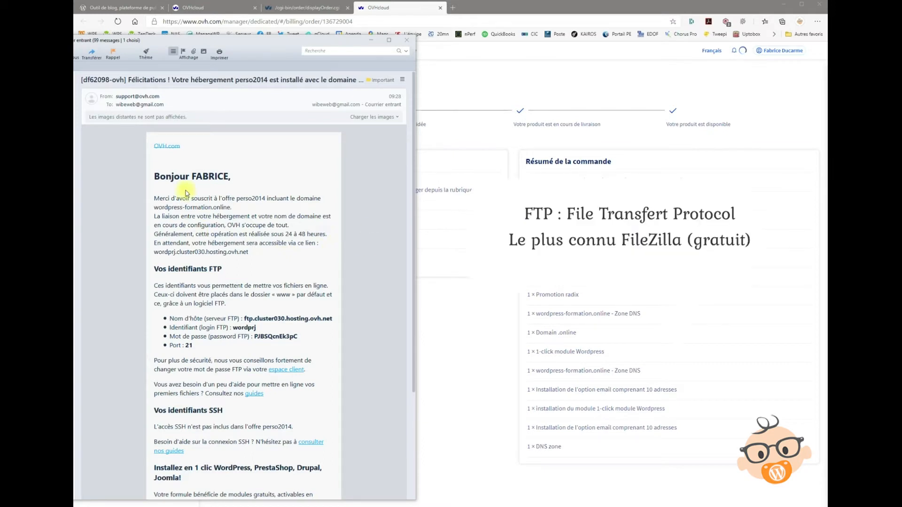
{"action": "left_click_drag", "start_coordinate": [236, 198], "coordinate": [261, 200]}
{"action": "scroll", "coordinate": [221, 301], "scroll_direction": "down", "scroll_amount": 2}
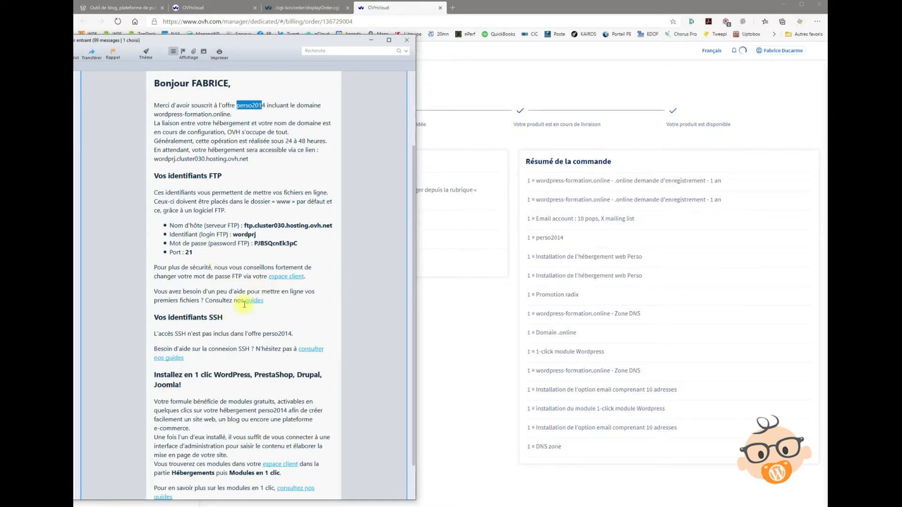
{"action": "left_click_drag", "start_coordinate": [170, 225], "coordinate": [258, 261]}
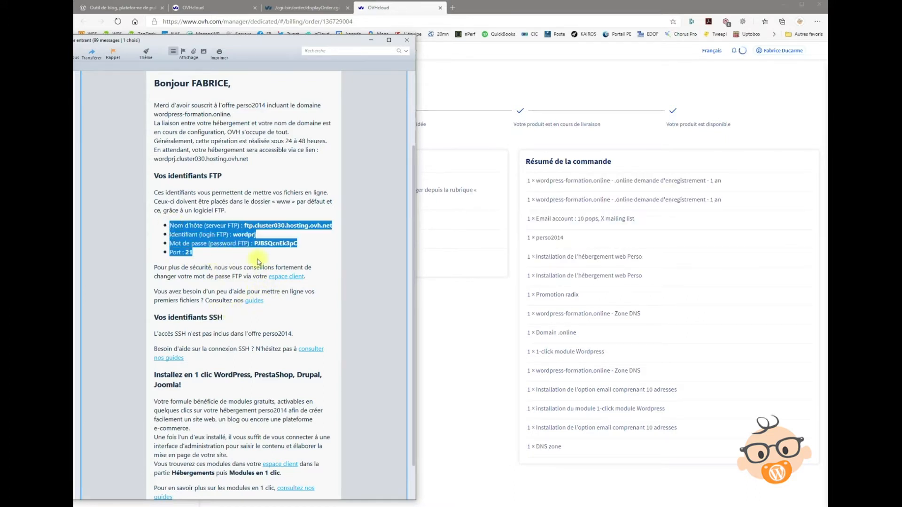
{"action": "left_click", "coordinate": [269, 263]}
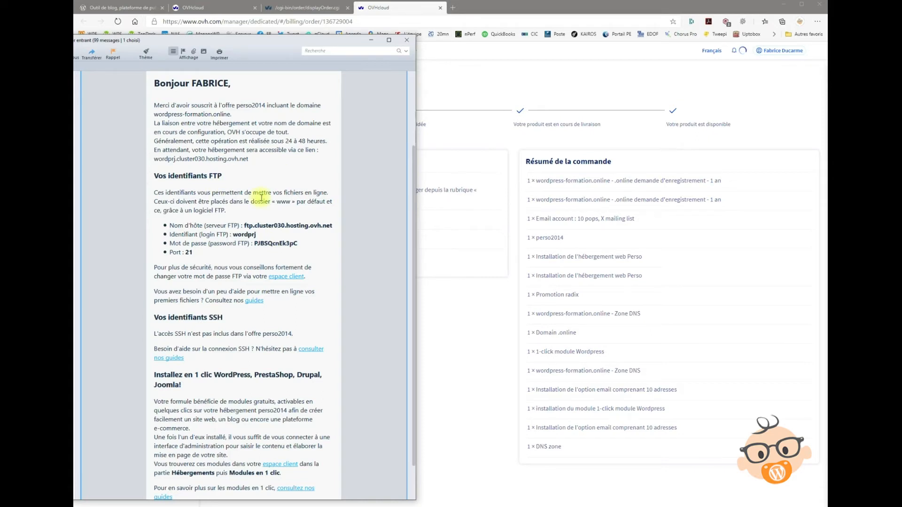
{"action": "left_click_drag", "start_coordinate": [154, 103], "coordinate": [305, 327]}
{"action": "left_click", "coordinate": [275, 318]}
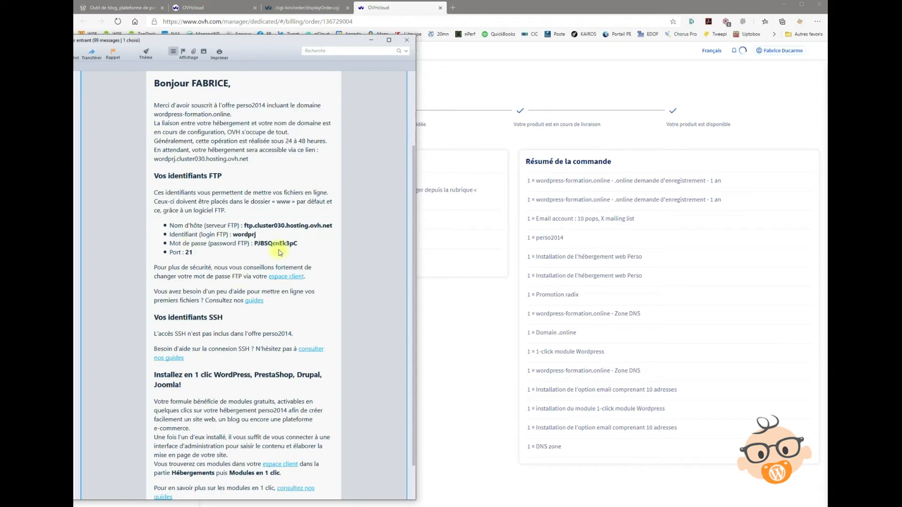
Read the emails about the domain's DNS server change and the MXPLAN 010 installation, examining the listed DNS and MX servers
{"action": "key", "text": "Delete"}
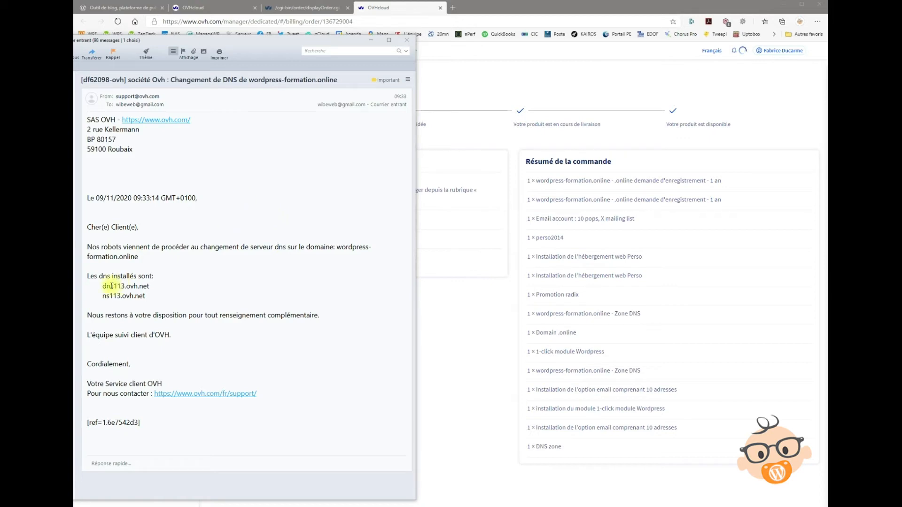
{"action": "left_click_drag", "start_coordinate": [101, 286], "coordinate": [167, 299]}
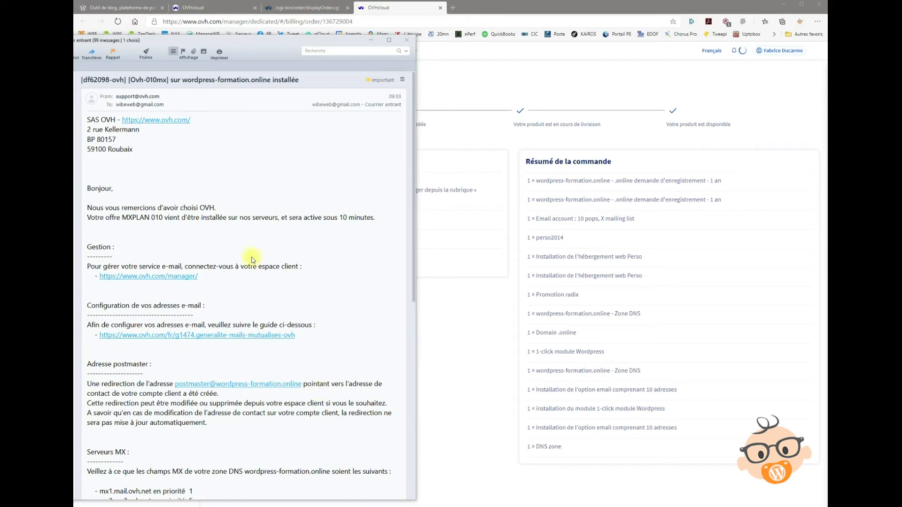
{"action": "scroll", "coordinate": [298, 271], "scroll_direction": "down", "scroll_amount": 3}
{"action": "scroll", "coordinate": [241, 249], "scroll_direction": "down", "scroll_amount": 2}
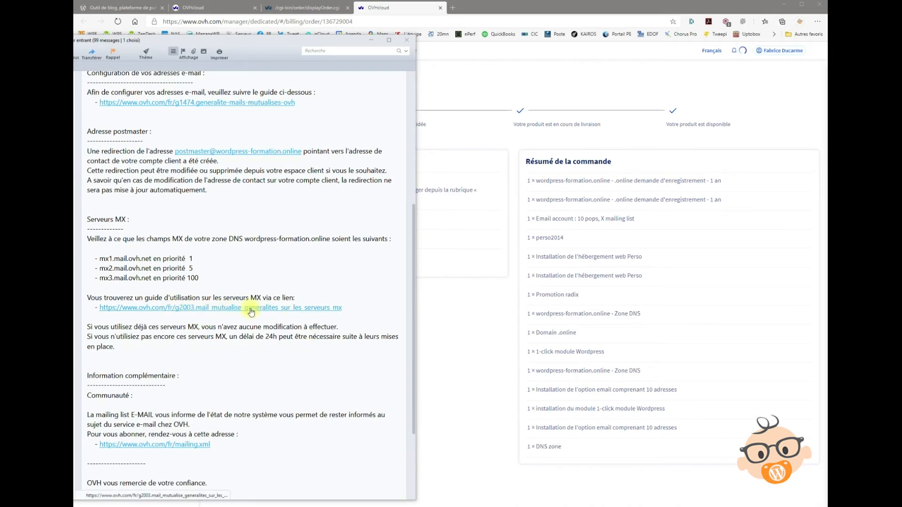
Open the new site's home page from the access link in the WordPress installation email and look over its default content
{"action": "scroll", "coordinate": [280, 301], "scroll_direction": "up", "scroll_amount": 4}
{"action": "scroll", "coordinate": [281, 297], "scroll_direction": "up", "scroll_amount": 2}
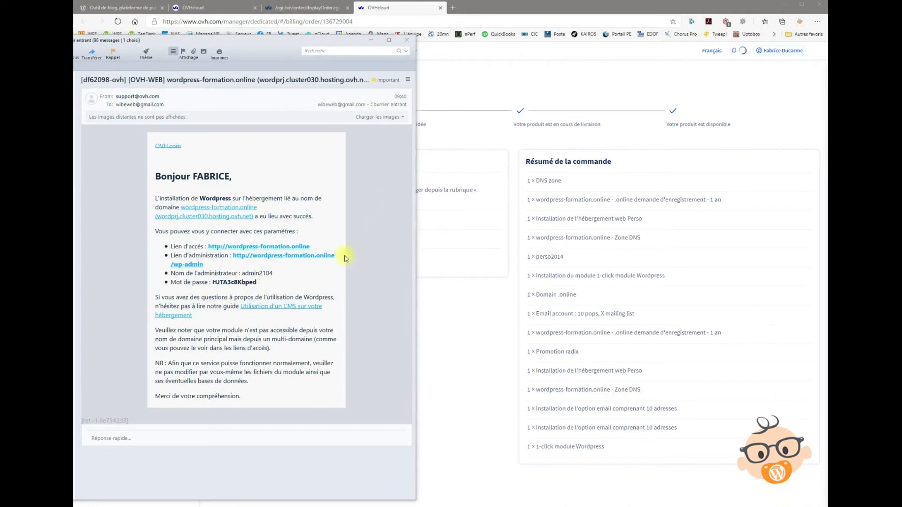
{"action": "left_click", "coordinate": [267, 247]}
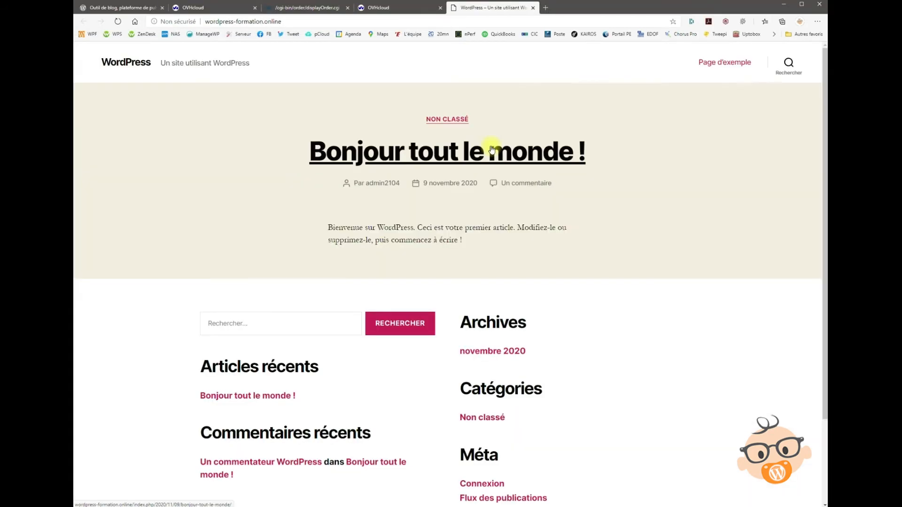
{"action": "scroll", "coordinate": [621, 262], "scroll_direction": "down", "scroll_amount": 3}
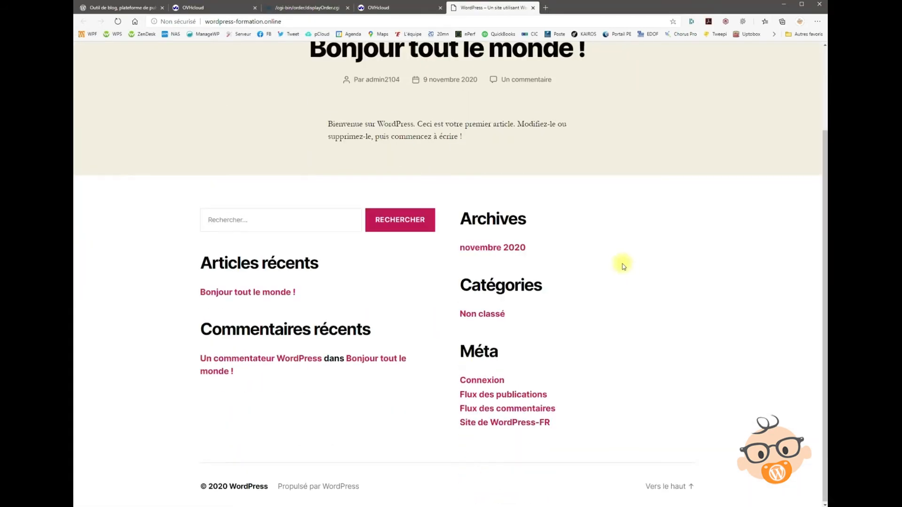
{"action": "scroll", "coordinate": [624, 262], "scroll_direction": "up", "scroll_amount": 3}
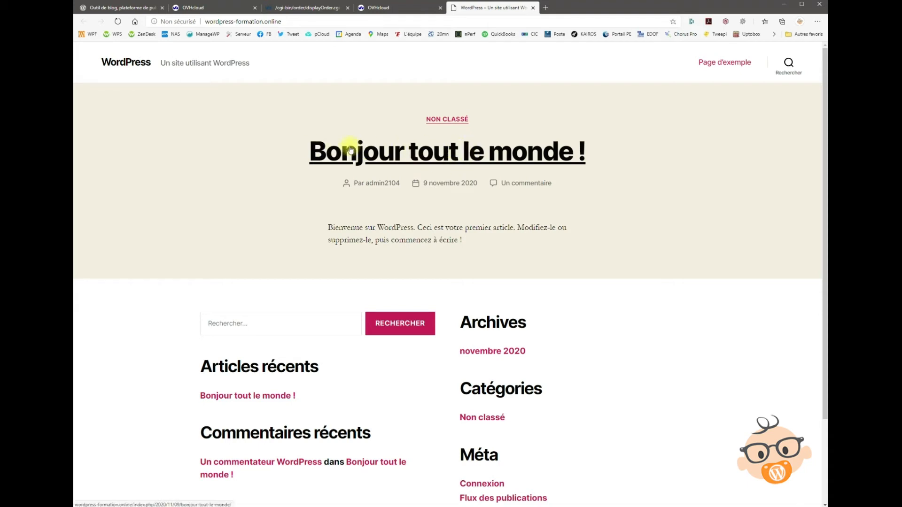
Return to the WordPress installation email and open the site's login page through the /wp-admin administration link
{"action": "key", "text": "alt+Tab"}
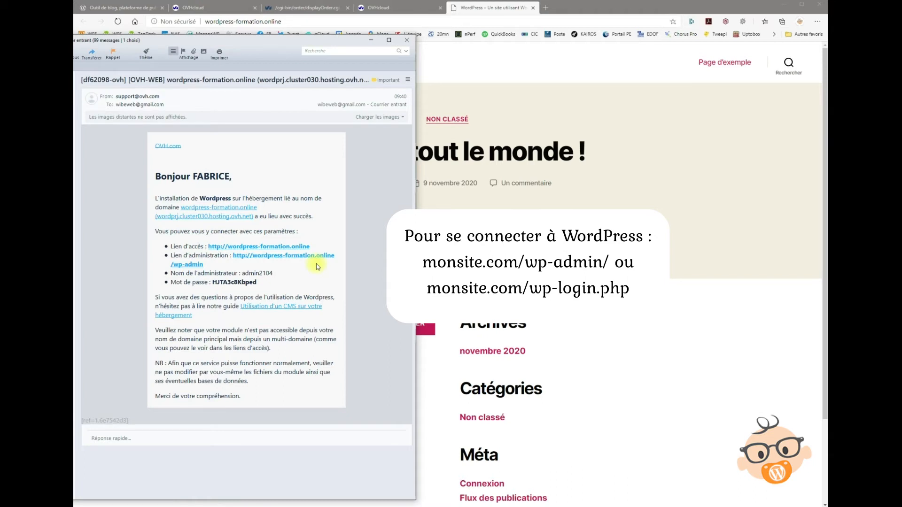
{"action": "left_click_drag", "start_coordinate": [175, 266], "coordinate": [170, 269]}
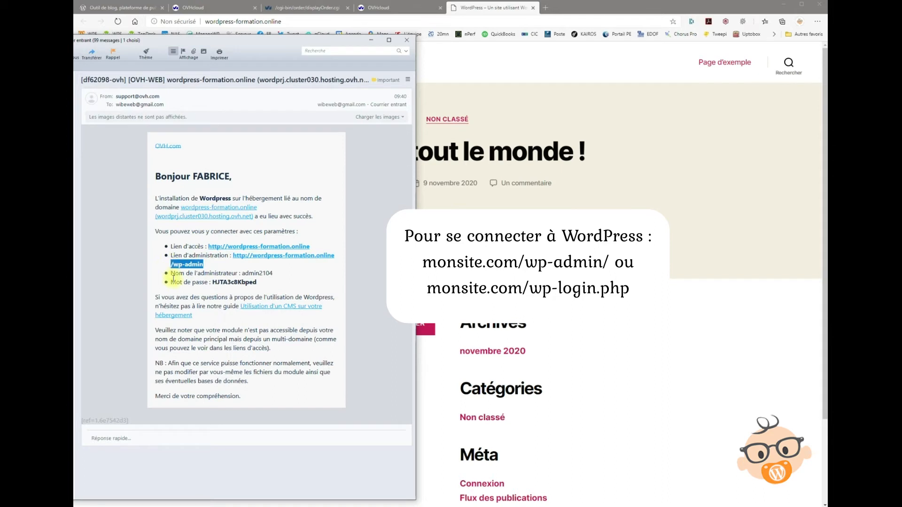
{"action": "left_click", "coordinate": [227, 265]}
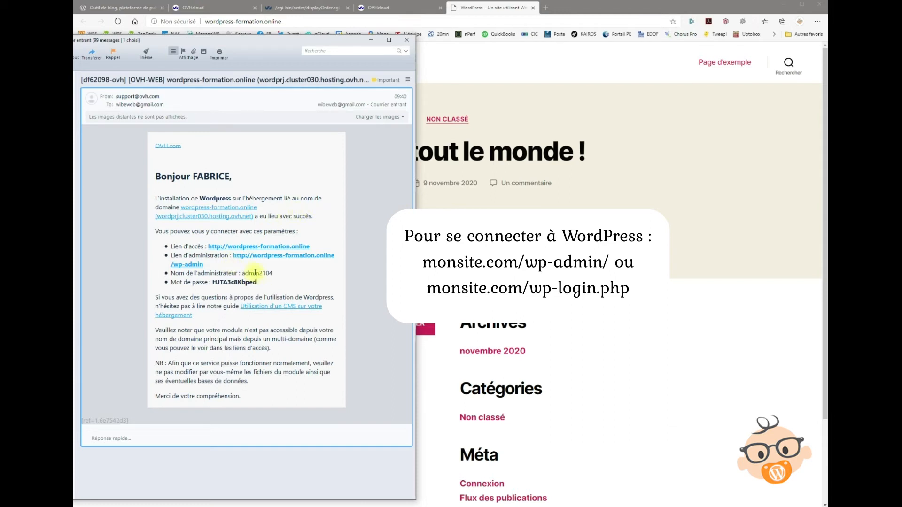
{"action": "left_click", "coordinate": [194, 266]}
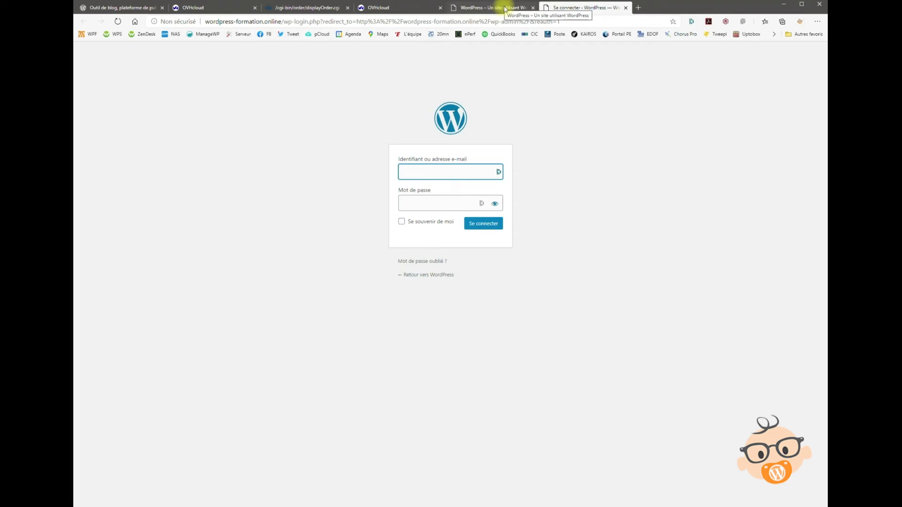
Copy the administrator name from the installation email into the WordPress login form's username field
{"action": "key", "text": "alt+Tab"}
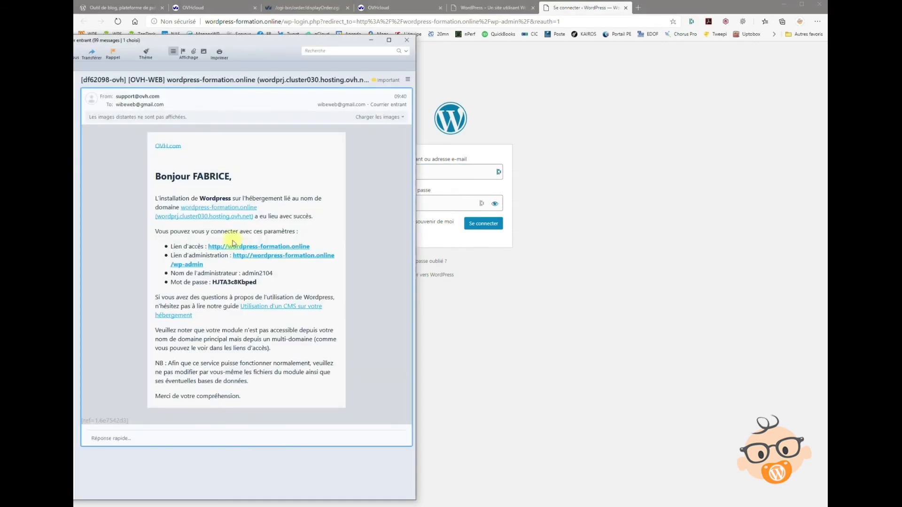
{"action": "double_click", "coordinate": [258, 272]}
{"action": "key", "text": "ctrl+c"}
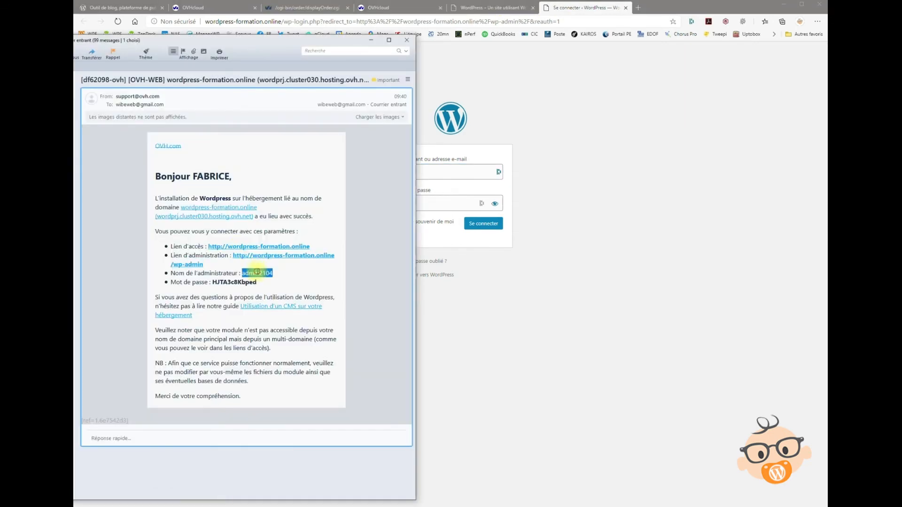
{"action": "left_click", "coordinate": [530, 224]}
{"action": "left_click", "coordinate": [440, 173]}
{"action": "key", "text": "ctrl+v"}
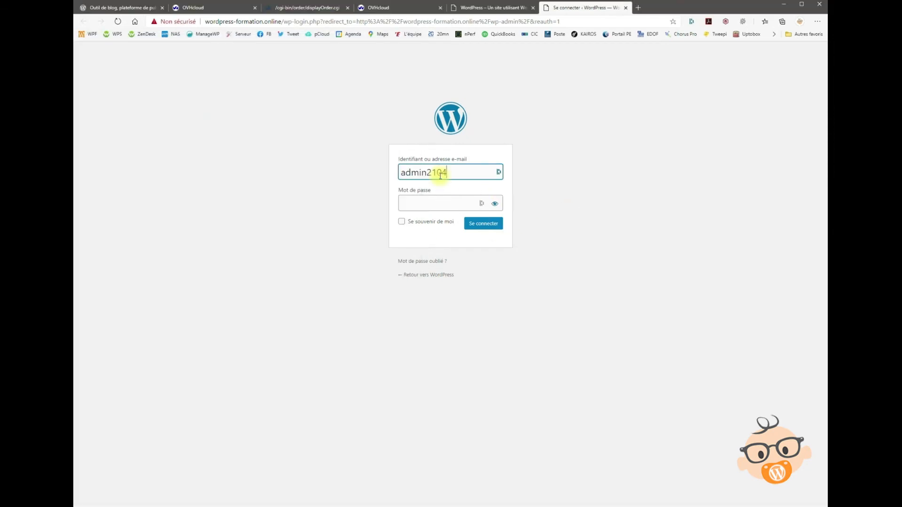
Copy the administrator password from the email into the login form's password field, log in and dismiss the Dashlane save offer
{"action": "key", "text": "alt+Tab"}
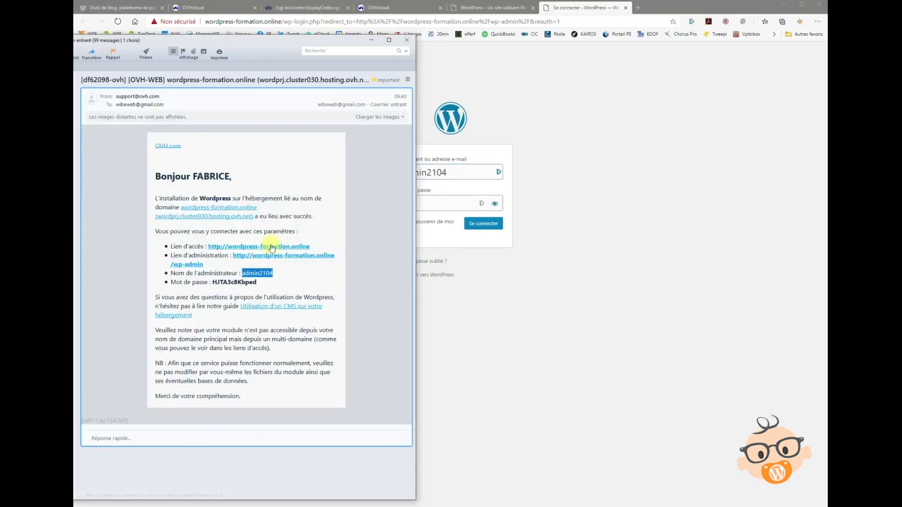
{"action": "double_click", "coordinate": [234, 281]}
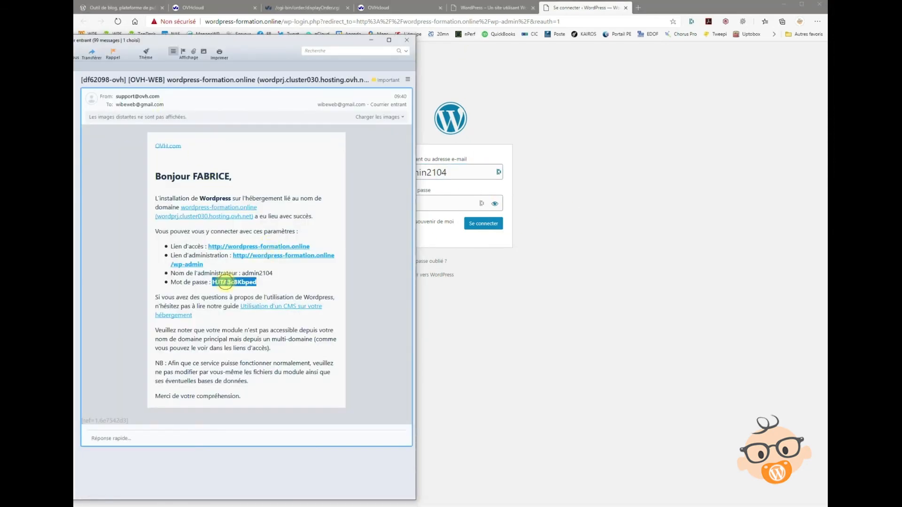
{"action": "left_click", "coordinate": [547, 262]}
{"action": "left_click", "coordinate": [432, 202]}
{"action": "key", "text": "ctrl+v"}
{"action": "left_click", "coordinate": [484, 223]}
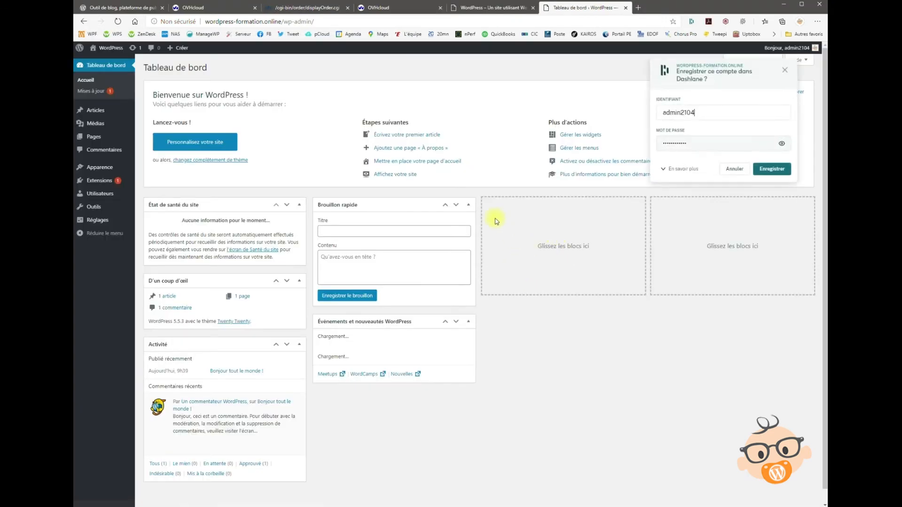
{"action": "left_click", "coordinate": [784, 70]}
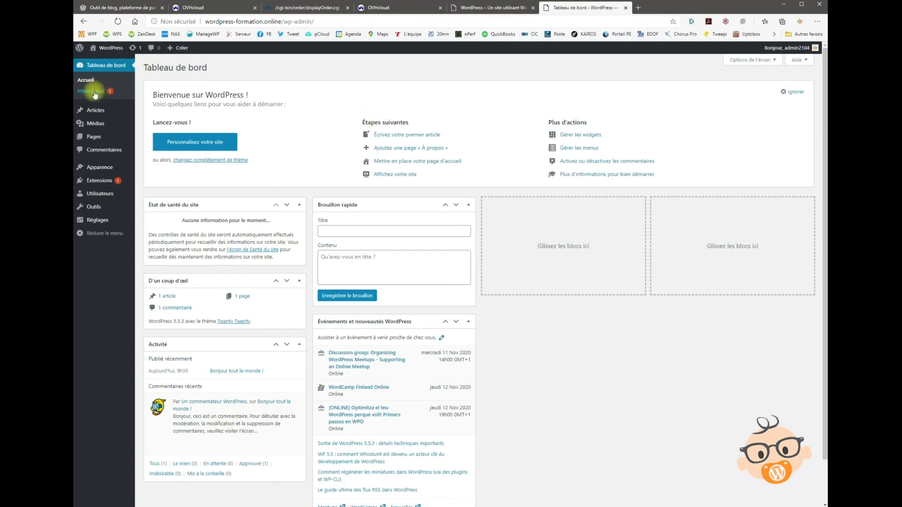
Update the Akismet Anti-Spam plugin from the WordPress updates page and return to that page
{"action": "left_click", "coordinate": [111, 91]}
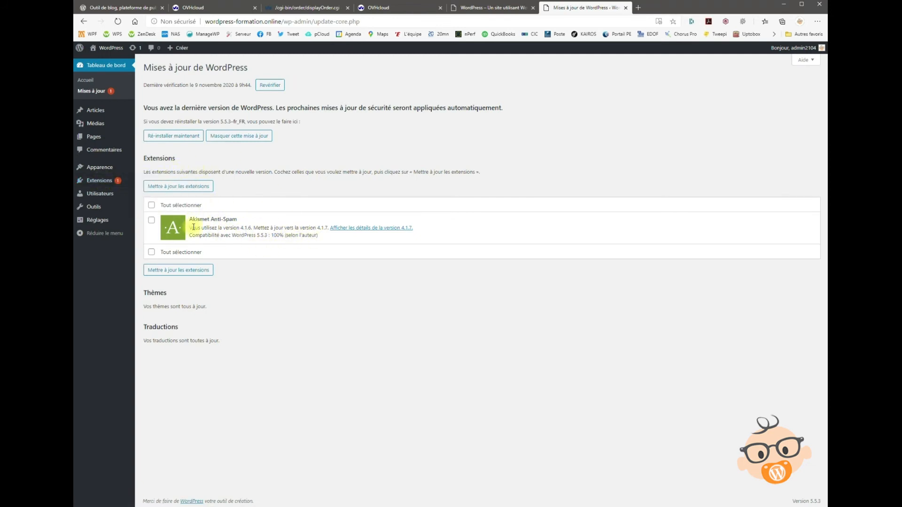
{"action": "left_click", "coordinate": [174, 186]}
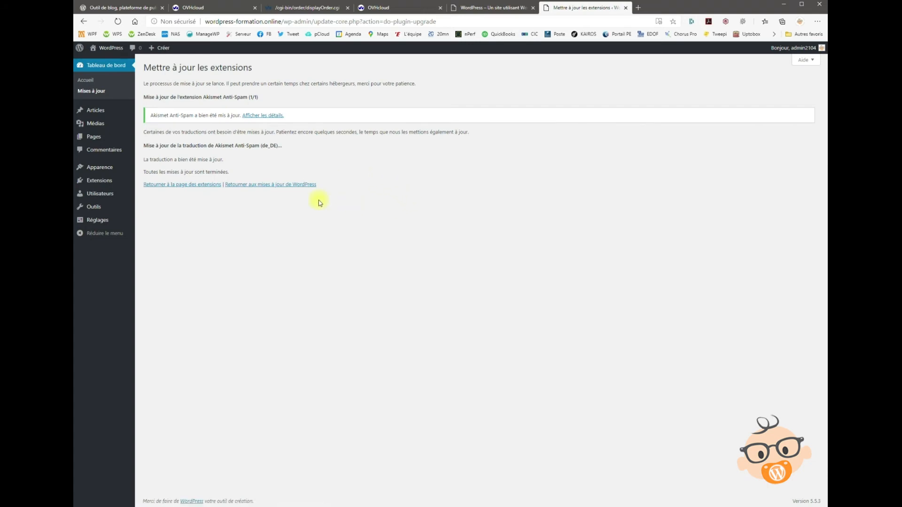
{"action": "left_click", "coordinate": [275, 187]}
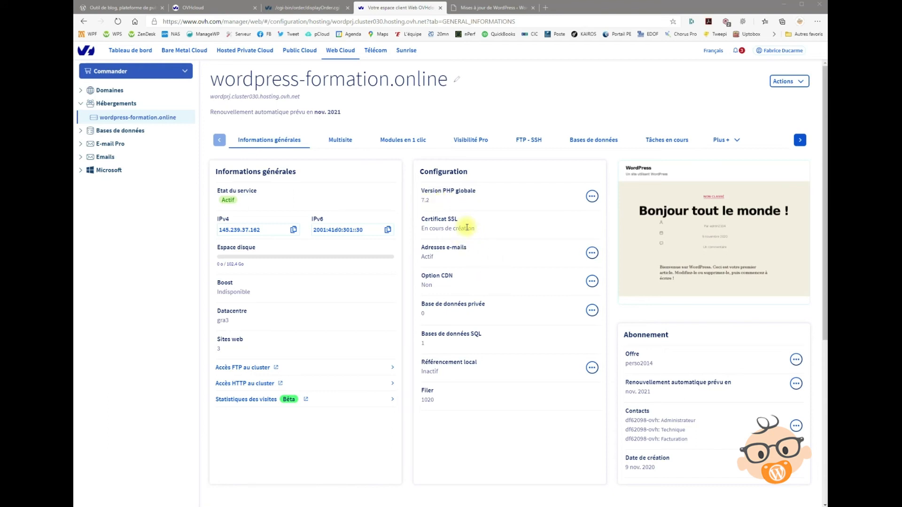
Check the SSL certificate status in the hosting's configuration, and switch to the WordPress dashboard's home page
{"action": "left_click_drag", "start_coordinate": [436, 230], "coordinate": [419, 206]}
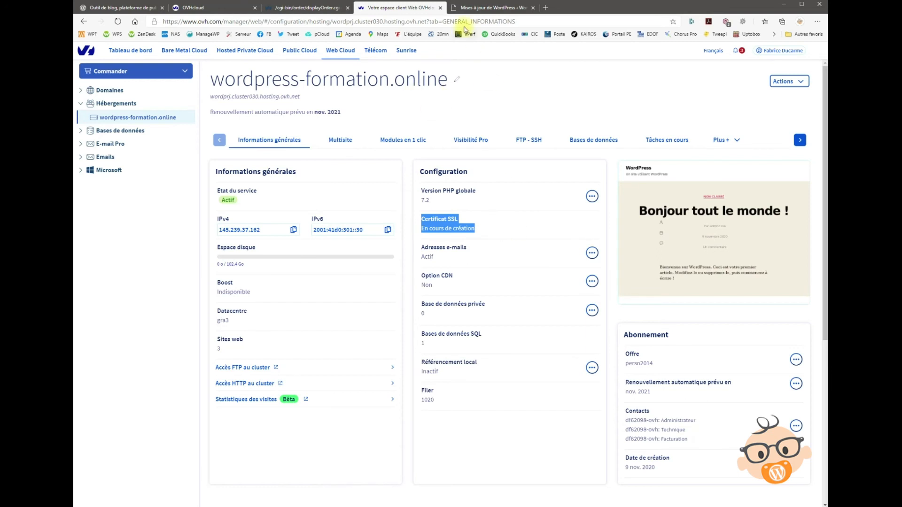
{"action": "left_click", "coordinate": [479, 8]}
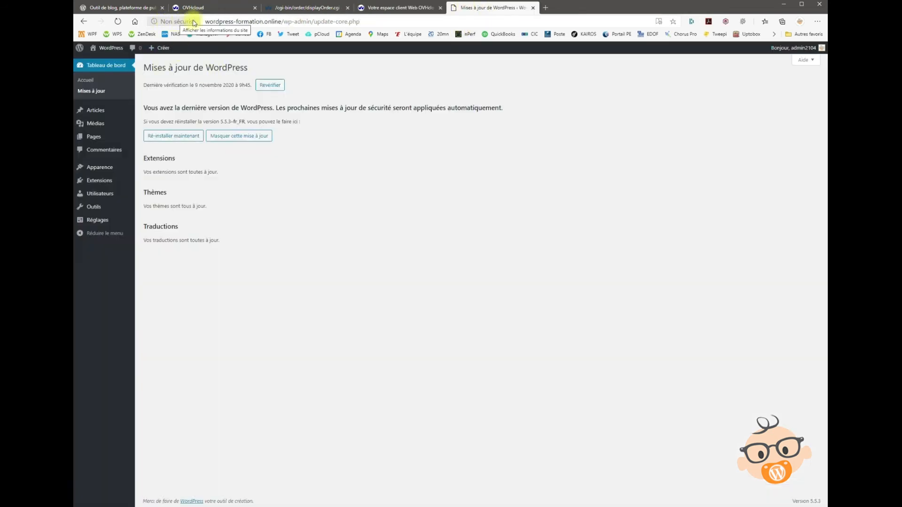
{"action": "left_click", "coordinate": [113, 66]}
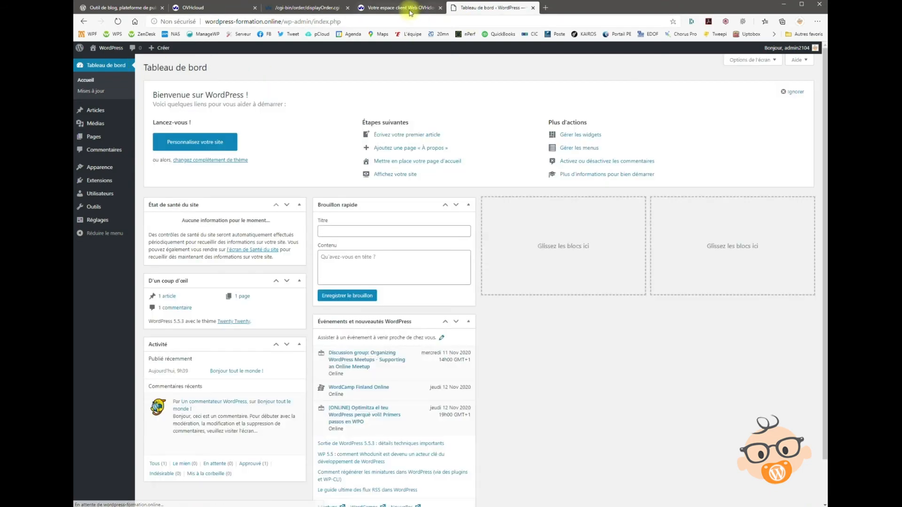
Switch to the OVHcloud customer area, view the hosting's FTP - SSH settings and return to its general information
{"action": "left_click", "coordinate": [401, 7]}
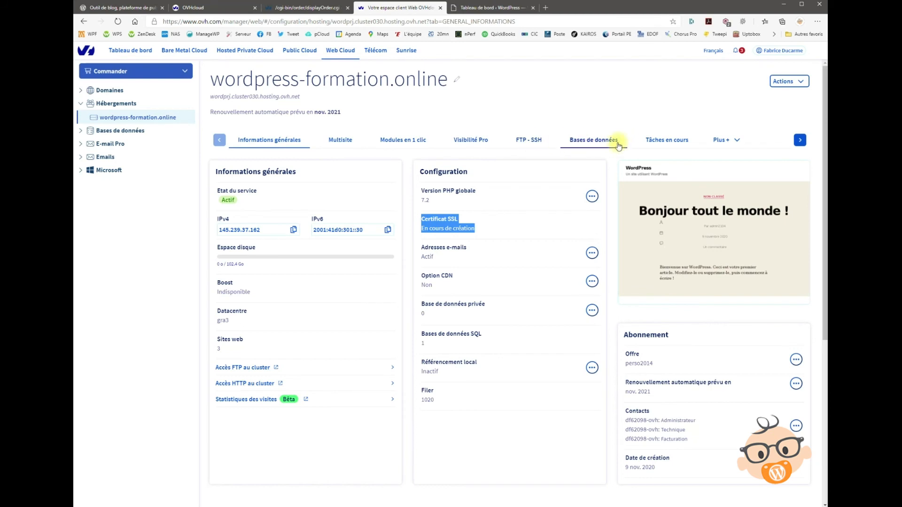
{"action": "left_click", "coordinate": [534, 141]}
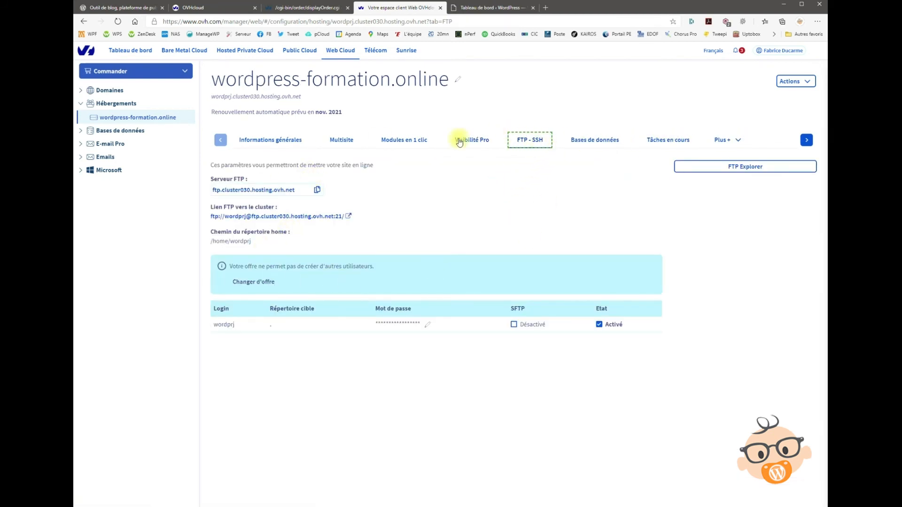
{"action": "left_click", "coordinate": [277, 141]}
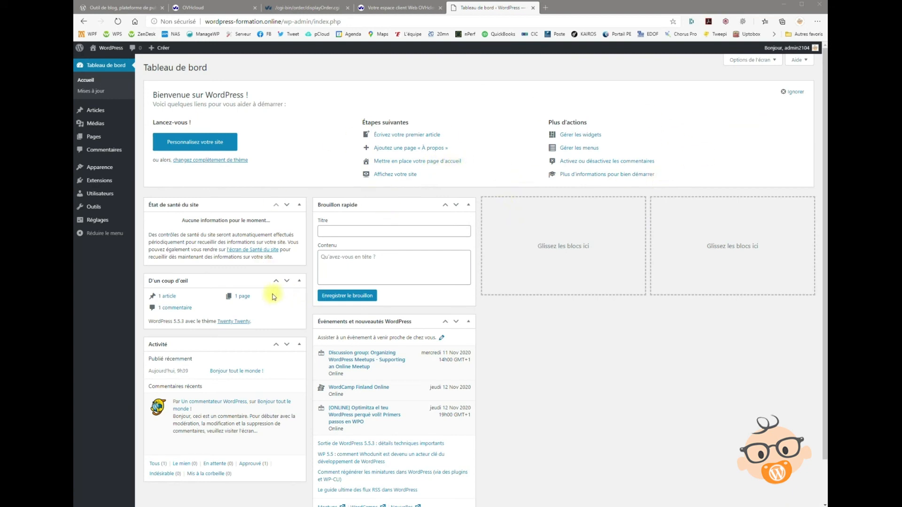
Open the WordPress Site Health screen and examine the recommendations on HTTPS, the PHP version, inactive themes and inactive plugins
{"action": "left_click", "coordinate": [249, 250]}
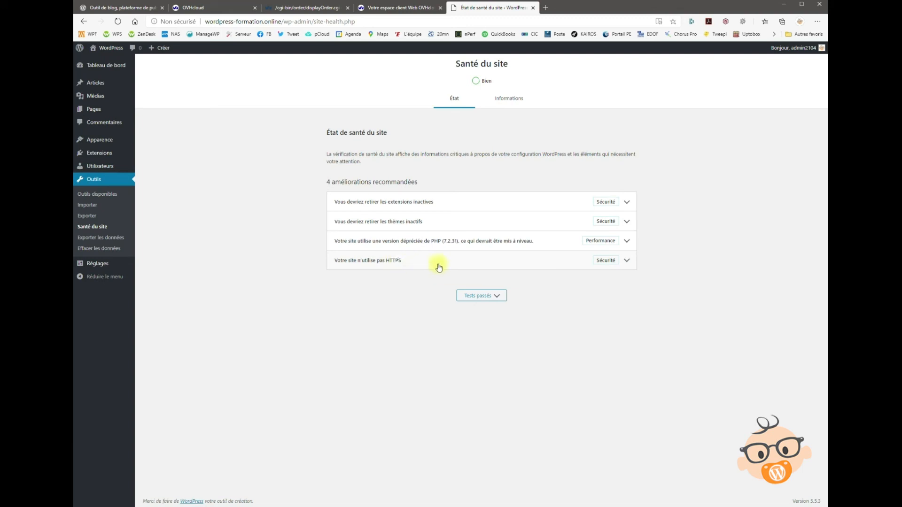
{"action": "left_click", "coordinate": [561, 265]}
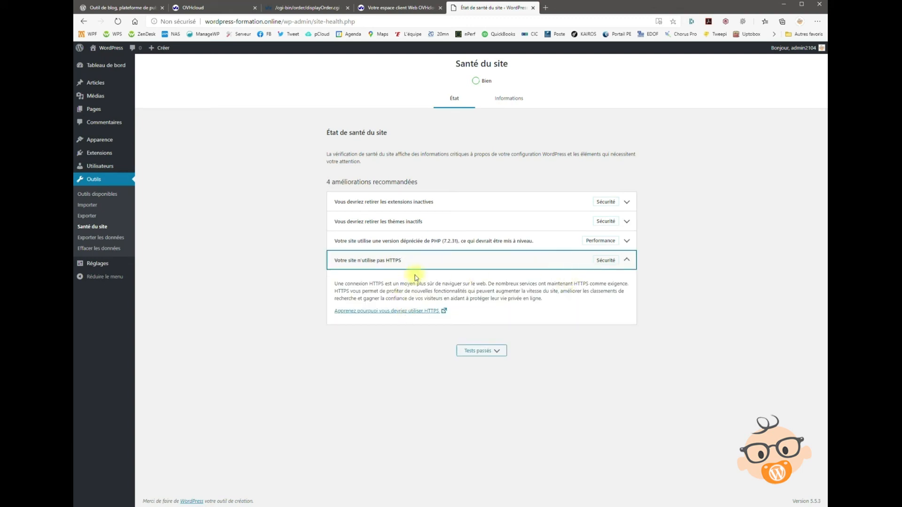
{"action": "left_click", "coordinate": [437, 264]}
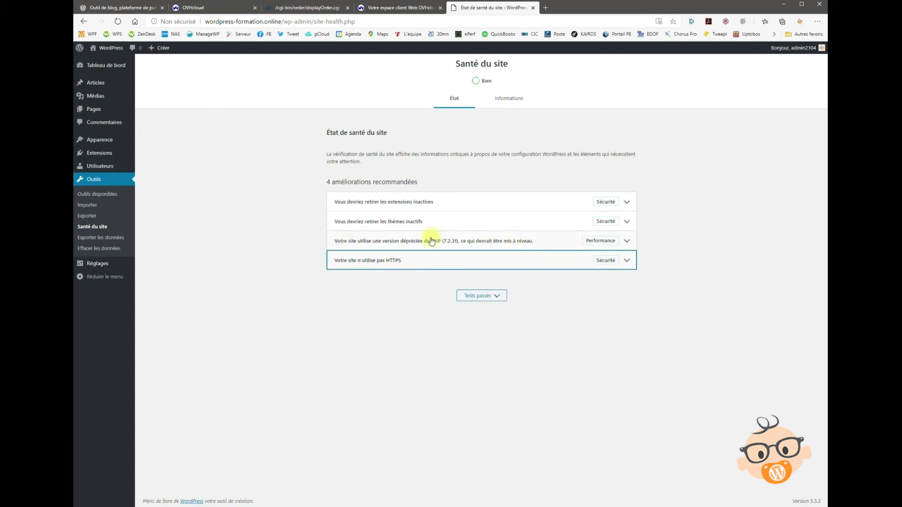
{"action": "left_click", "coordinate": [567, 243]}
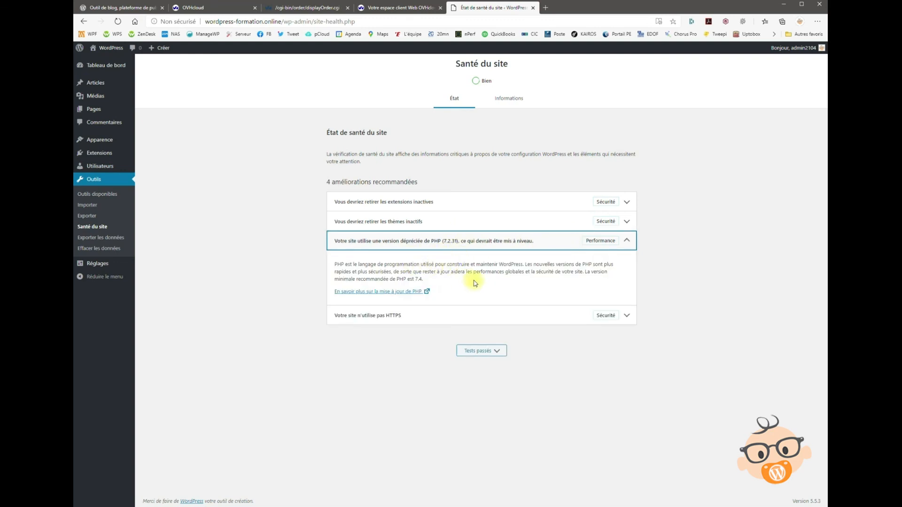
{"action": "left_click_drag", "start_coordinate": [423, 279], "coordinate": [409, 279]}
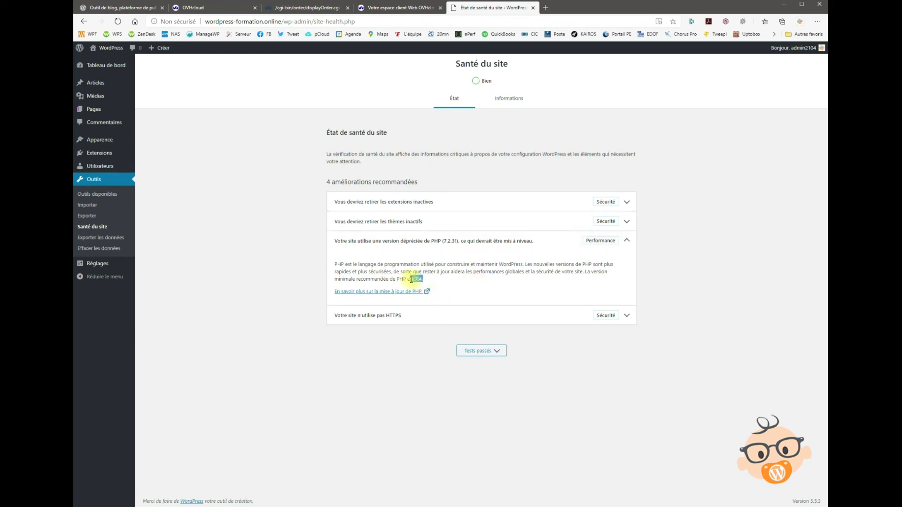
{"action": "left_click", "coordinate": [542, 223]}
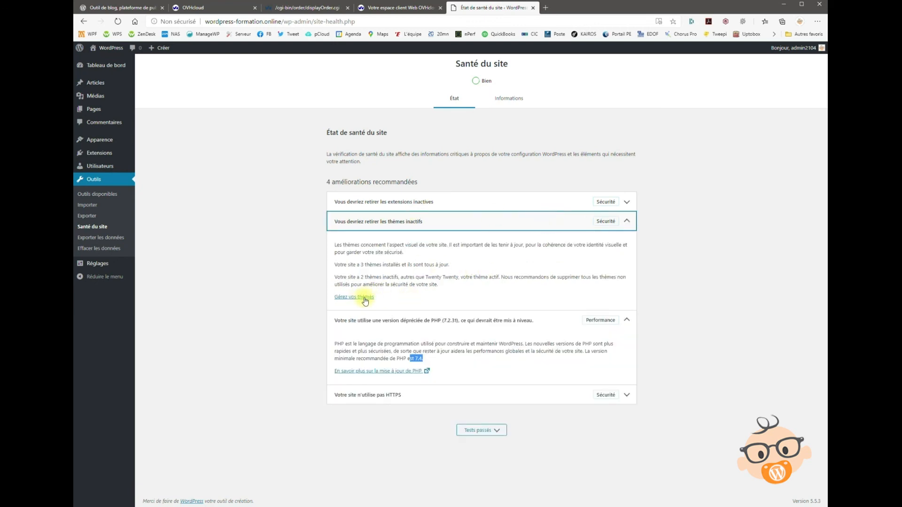
{"action": "left_click", "coordinate": [445, 203]}
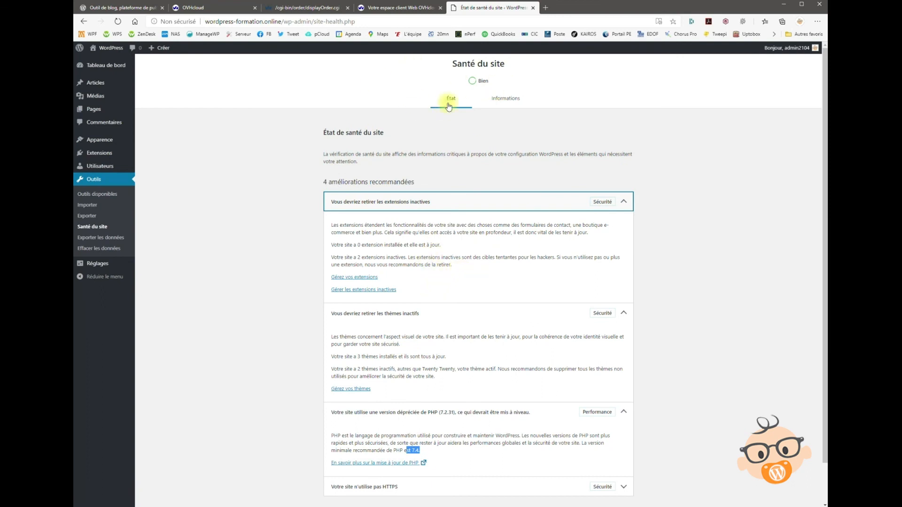
{"action": "double_click", "coordinate": [483, 81]}
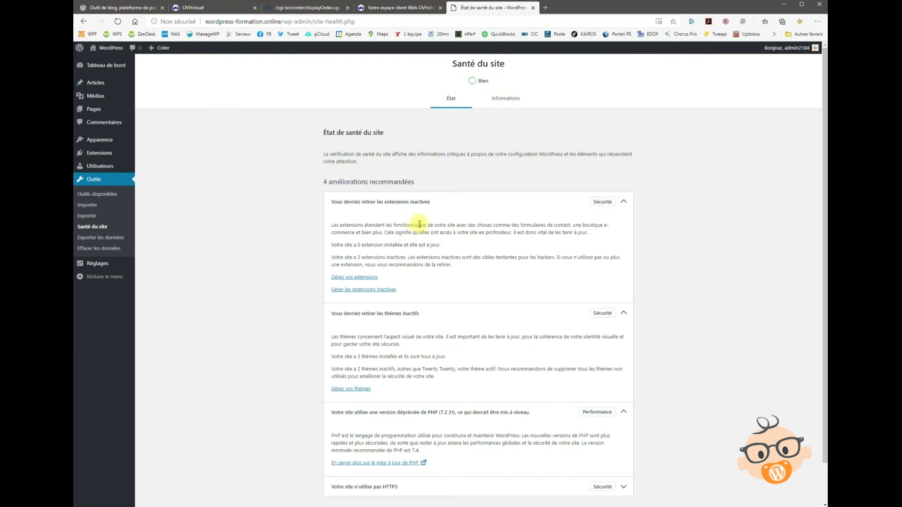
Switch to the OVHcloud customer area and modify the hosting's current configuration, setting the global PHP version to 7.3
{"action": "left_click", "coordinate": [404, 9]}
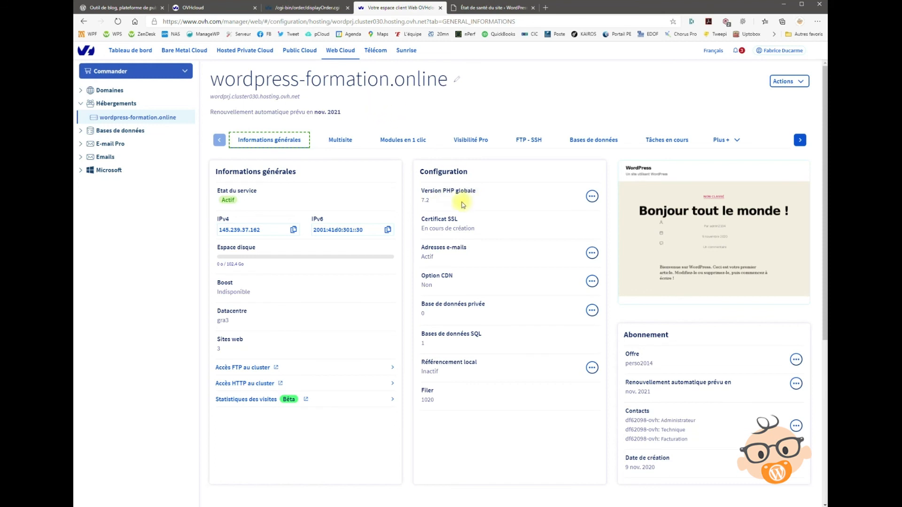
{"action": "left_click", "coordinate": [591, 196]}
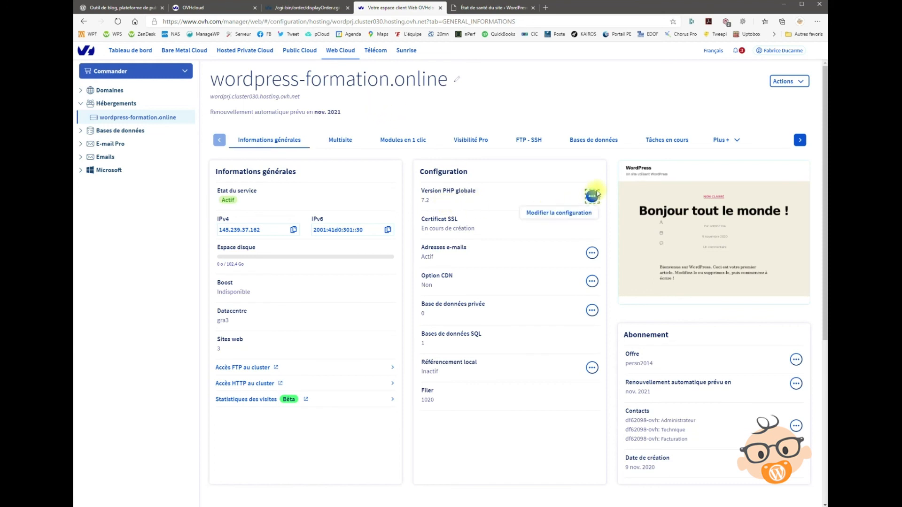
{"action": "left_click", "coordinate": [578, 212]}
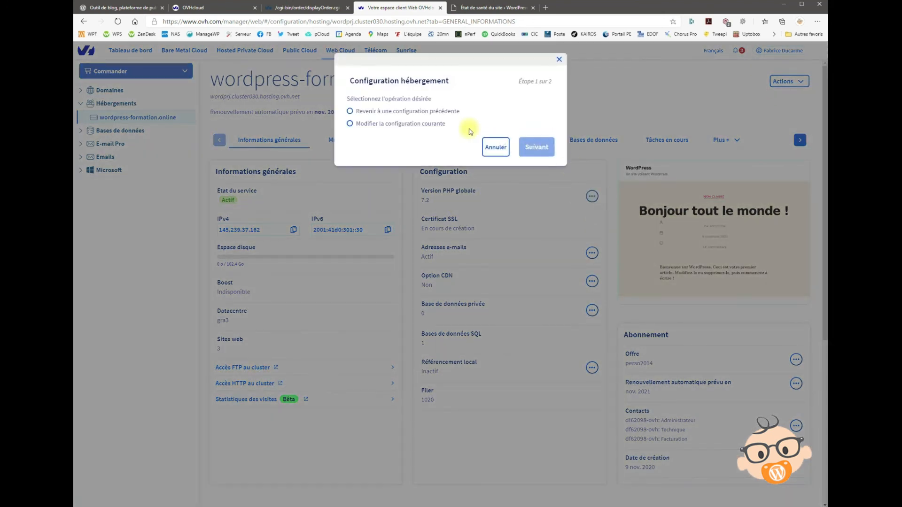
{"action": "left_click", "coordinate": [400, 124]}
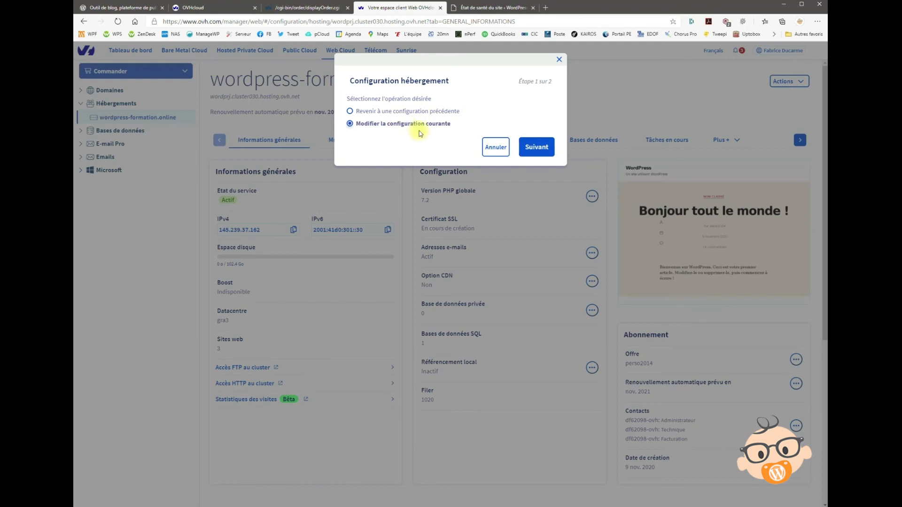
{"action": "left_click", "coordinate": [537, 147]}
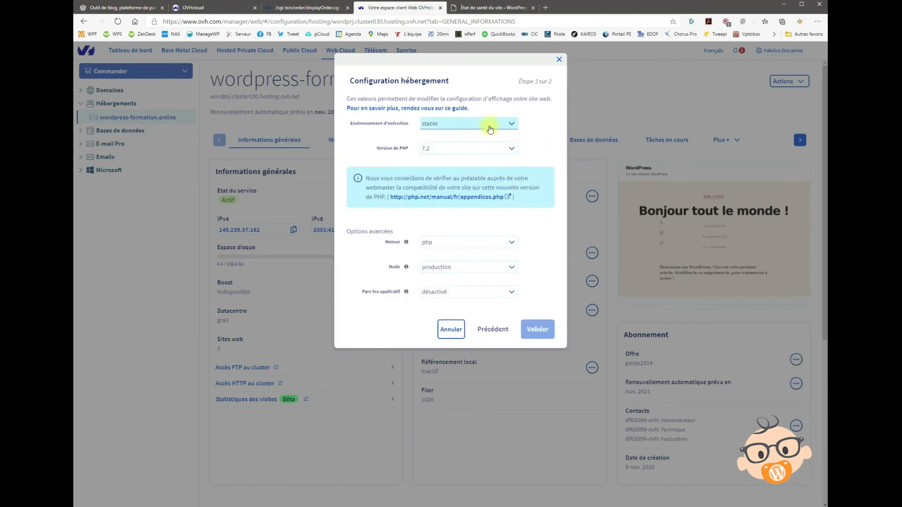
{"action": "left_click", "coordinate": [489, 149]}
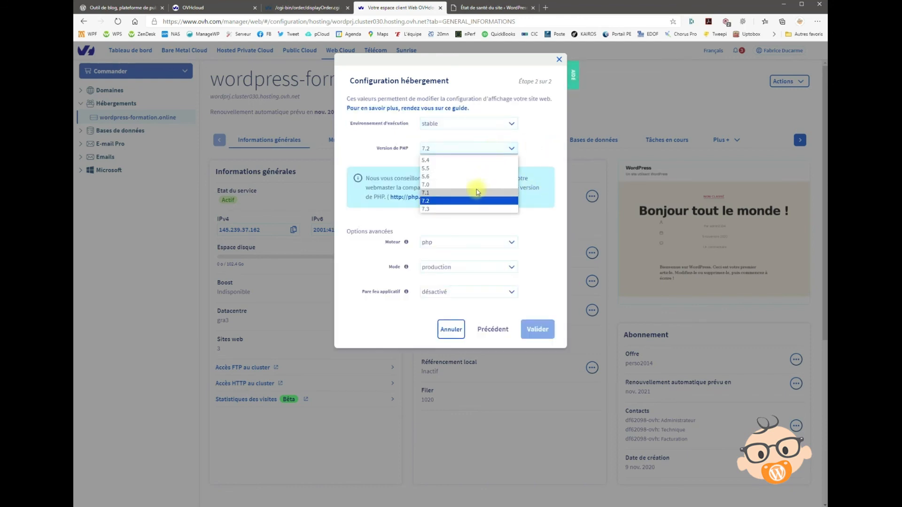
{"action": "left_click", "coordinate": [464, 209]}
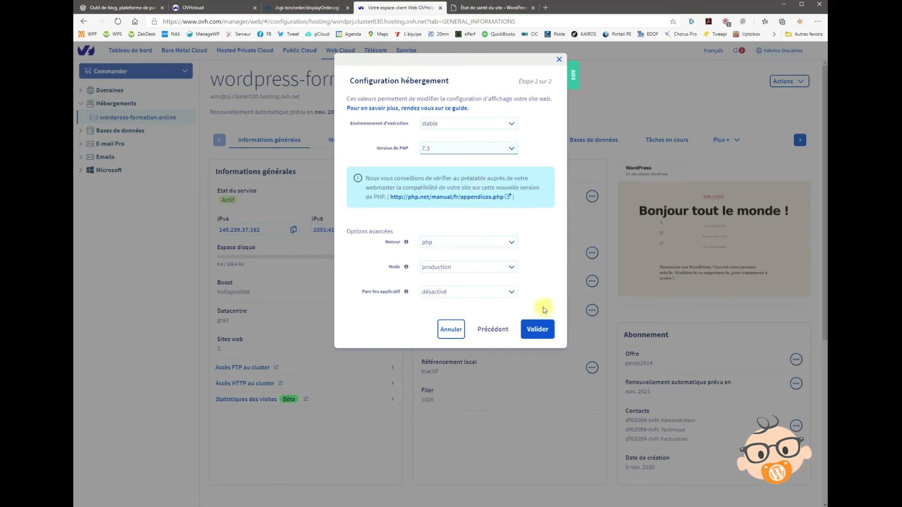
{"action": "left_click", "coordinate": [540, 329]}
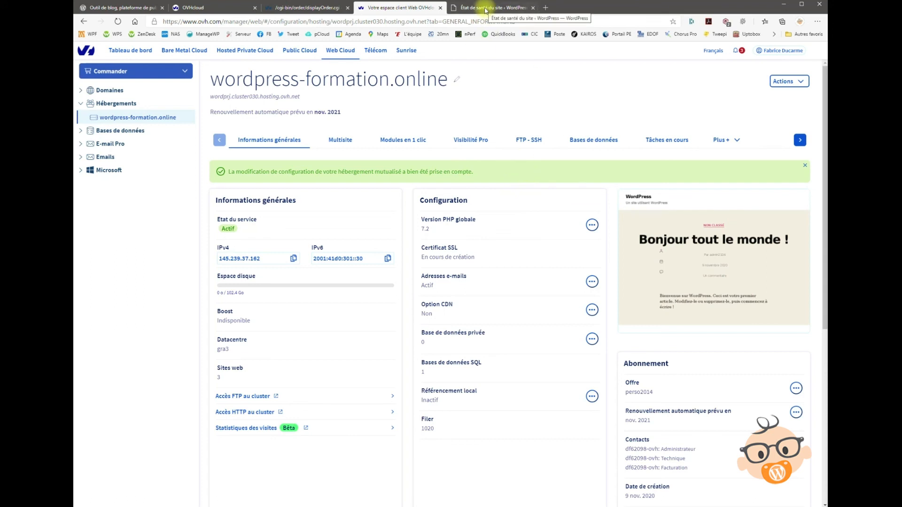
Switch to the mail client and examine the administrator name and password in OVH's WordPress installation email
{"action": "key", "text": "alt+Tab"}
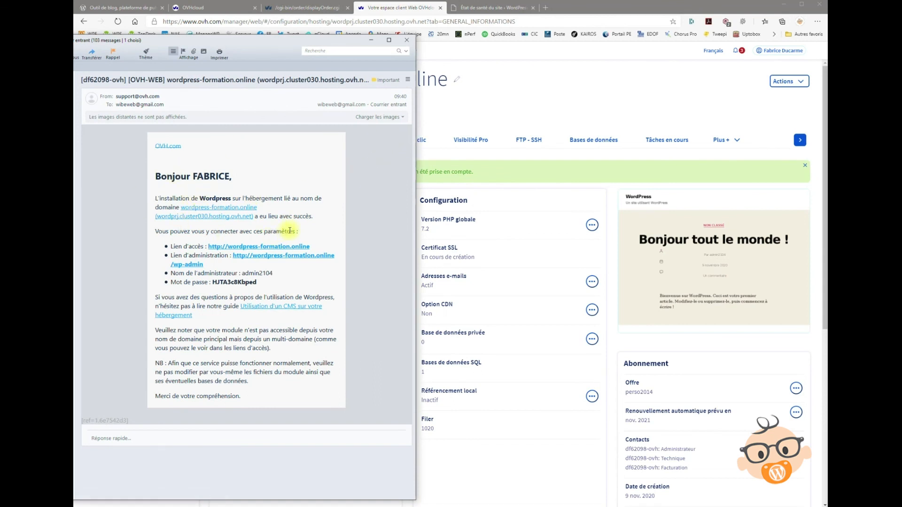
{"action": "left_click_drag", "start_coordinate": [243, 274], "coordinate": [271, 273]}
{"action": "left_click", "coordinate": [261, 274]}
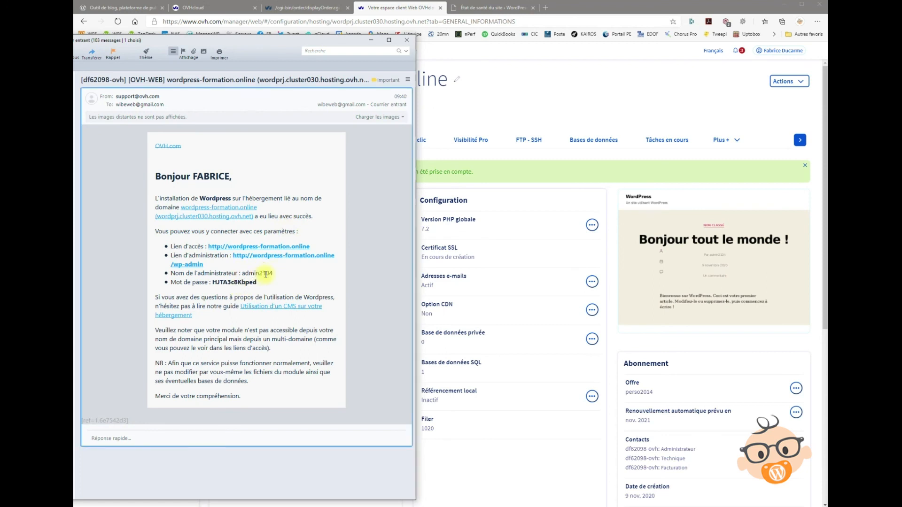
{"action": "left_click_drag", "start_coordinate": [244, 273], "coordinate": [275, 274]}
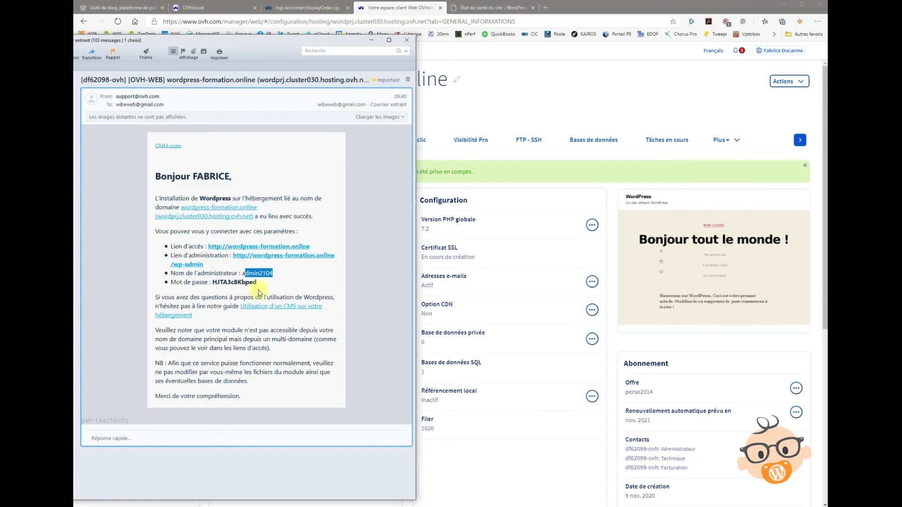
{"action": "left_click_drag", "start_coordinate": [213, 282], "coordinate": [251, 277]}
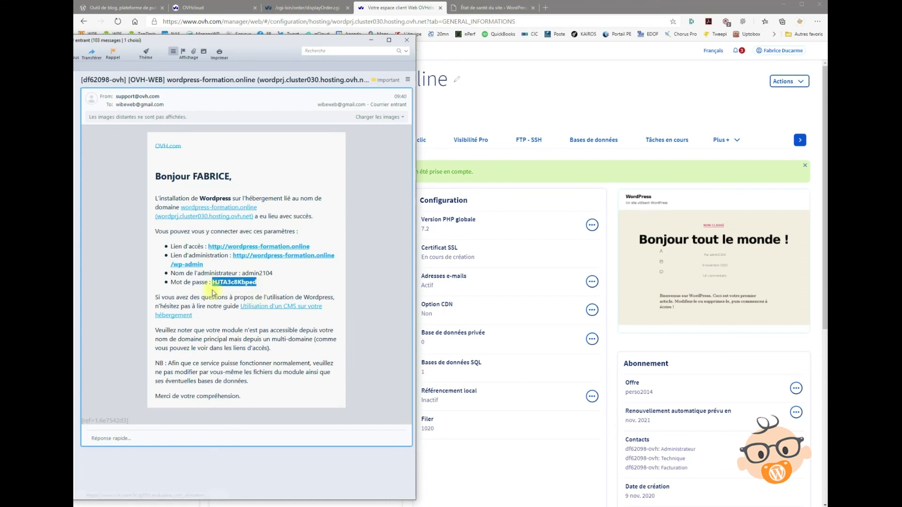